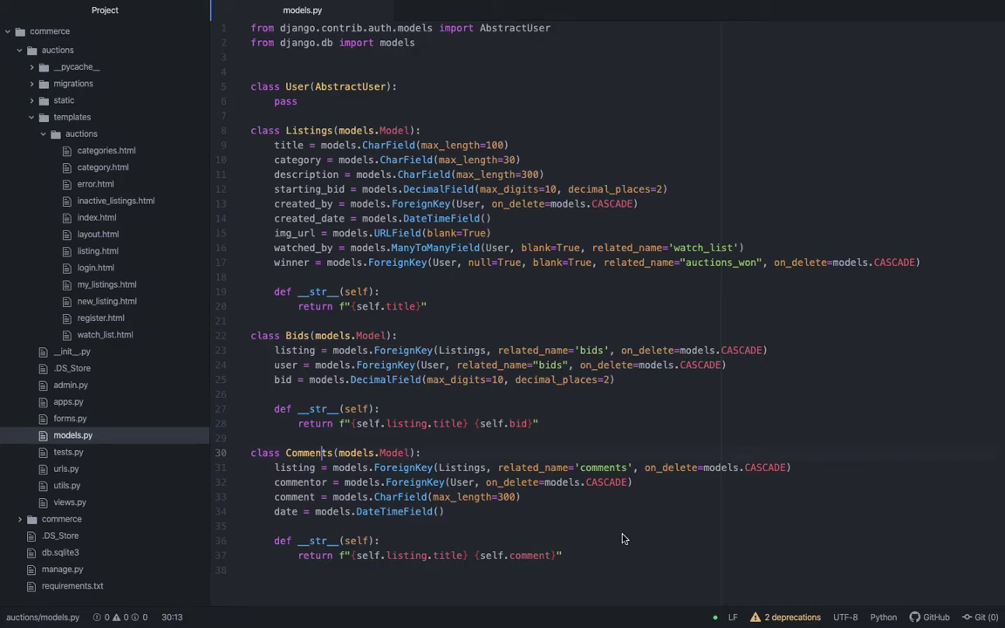
# Switch from Atom to Chrome, which shows the closed T Shirt listing
pyautogui.press('super+Tab')
pyautogui.press('super+Tab')
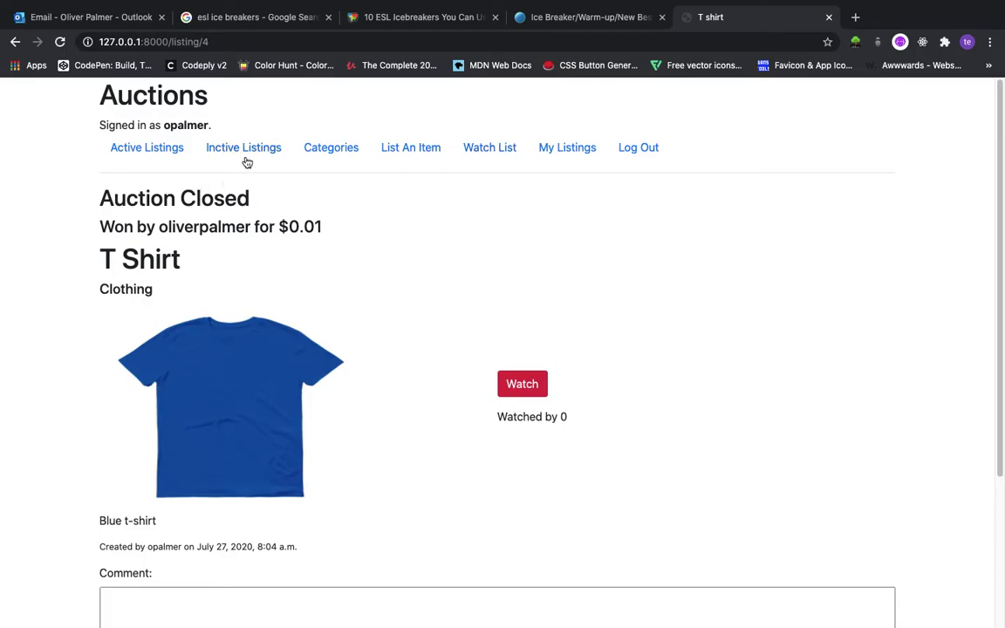
# Start a new listing and enter the title 'Face mask'
pyautogui.click(408, 150)
pyautogui.click(240, 255)
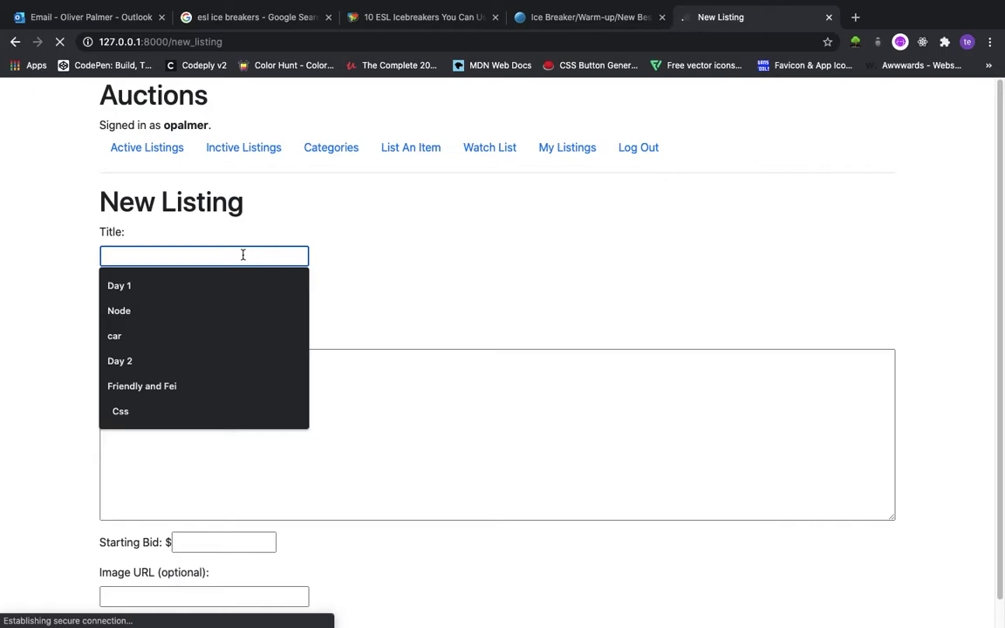
pyautogui.write('FAce')
pyautogui.press('Down')
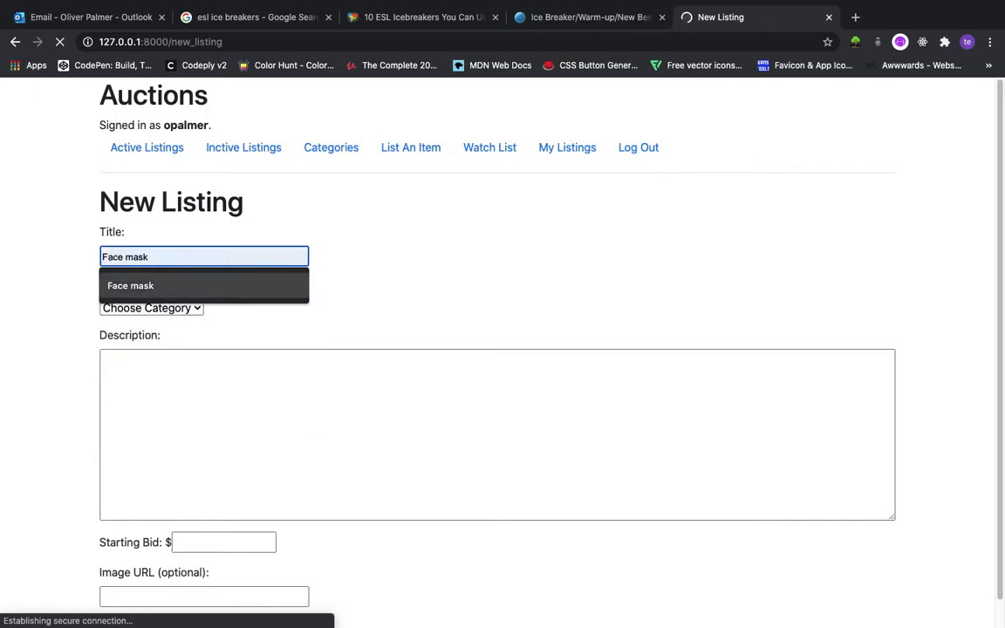
pyautogui.press('Tab')
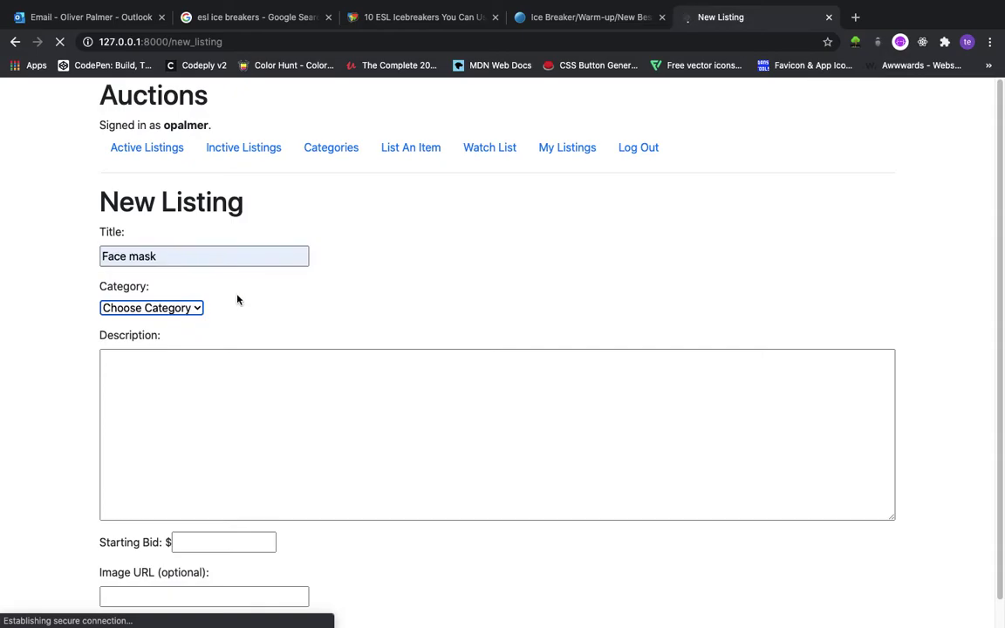
# Choose the Other category and enter the description 'A great mask'
pyautogui.click(184, 311)
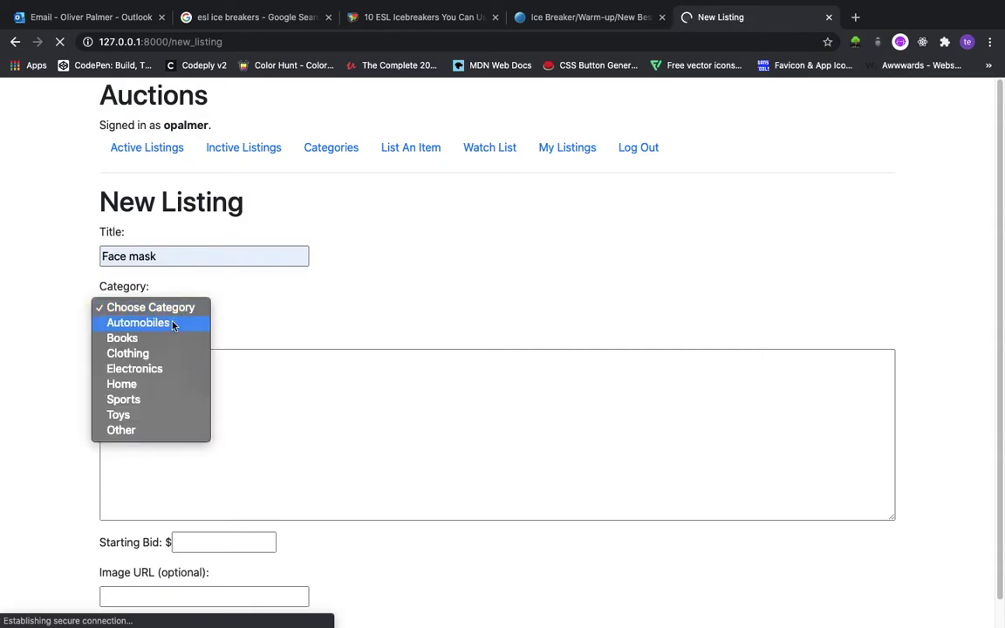
pyautogui.click(164, 432)
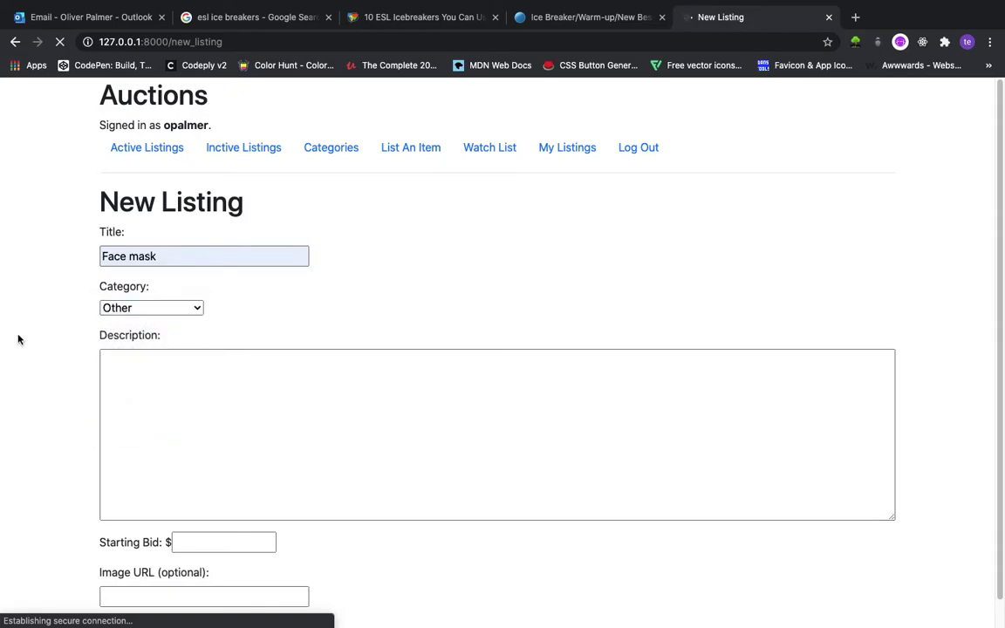
pyautogui.scroll(-1, 19, 339)
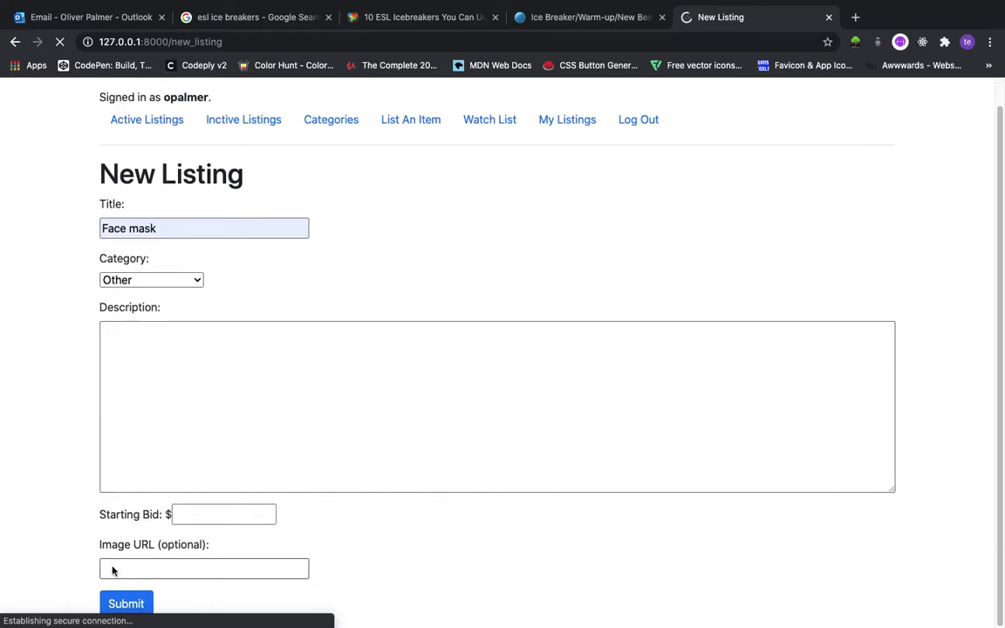
pyautogui.click(130, 601)
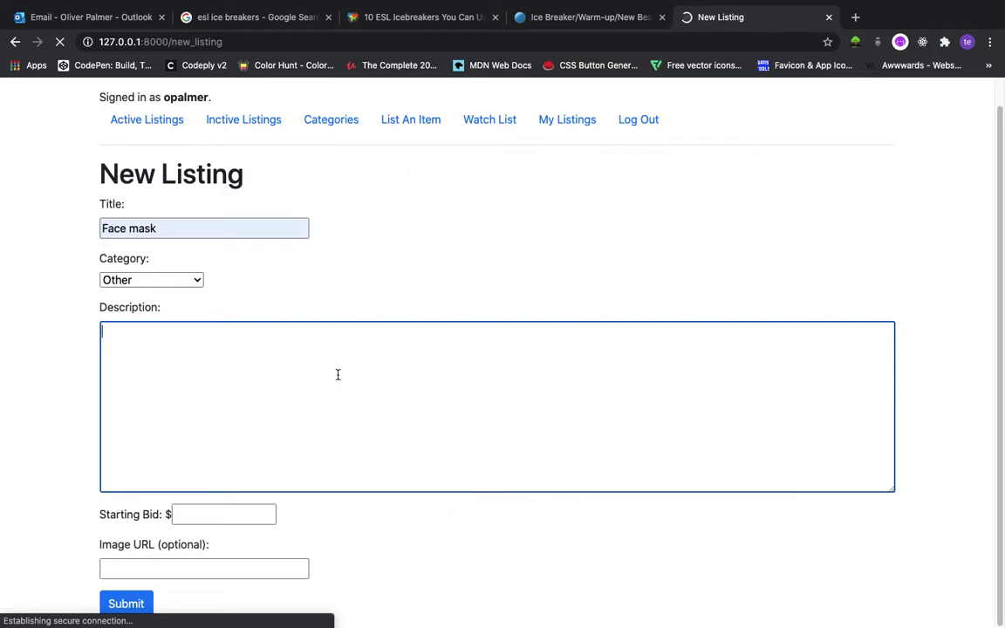
pyautogui.write('A great mask')
pyautogui.press('Tab')
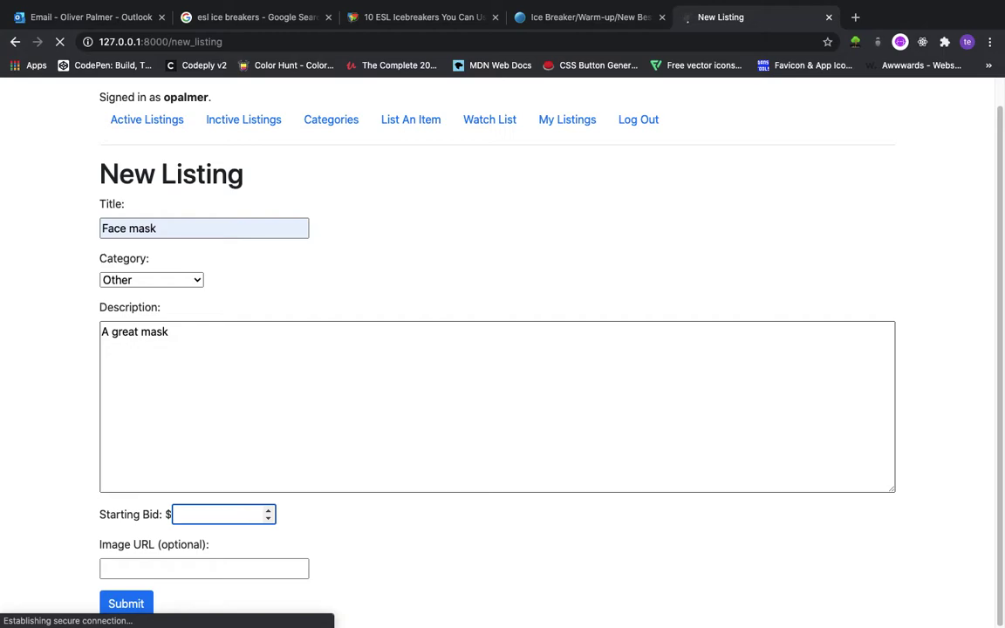
# Change the starting bid from the rejected 0.00 to 0.11
pyautogui.write('0.00')
pyautogui.click(144, 602)
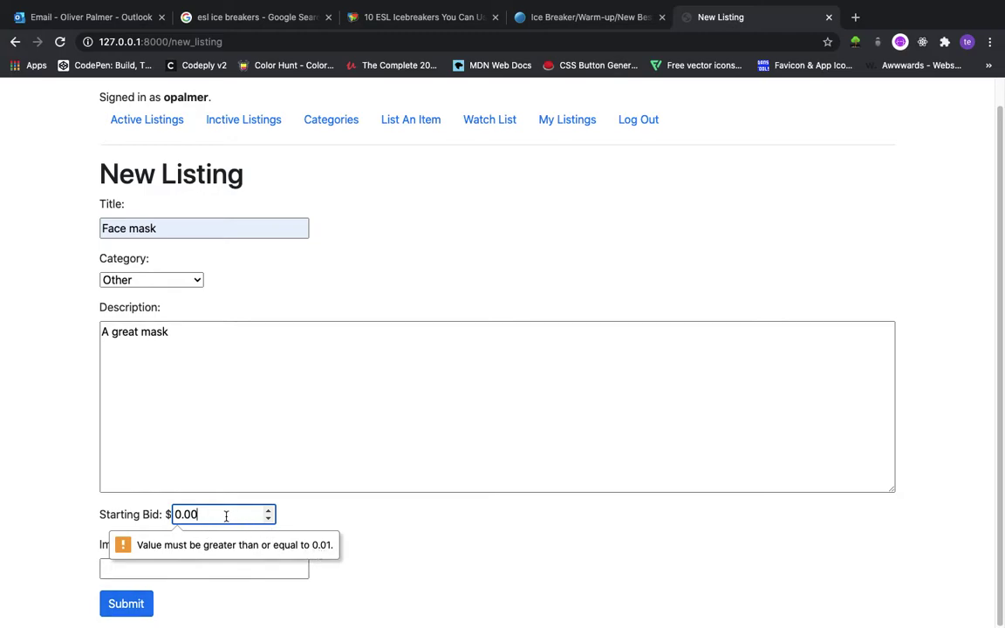
pyautogui.press('BackSpace')
pyautogui.press('BackSpace')
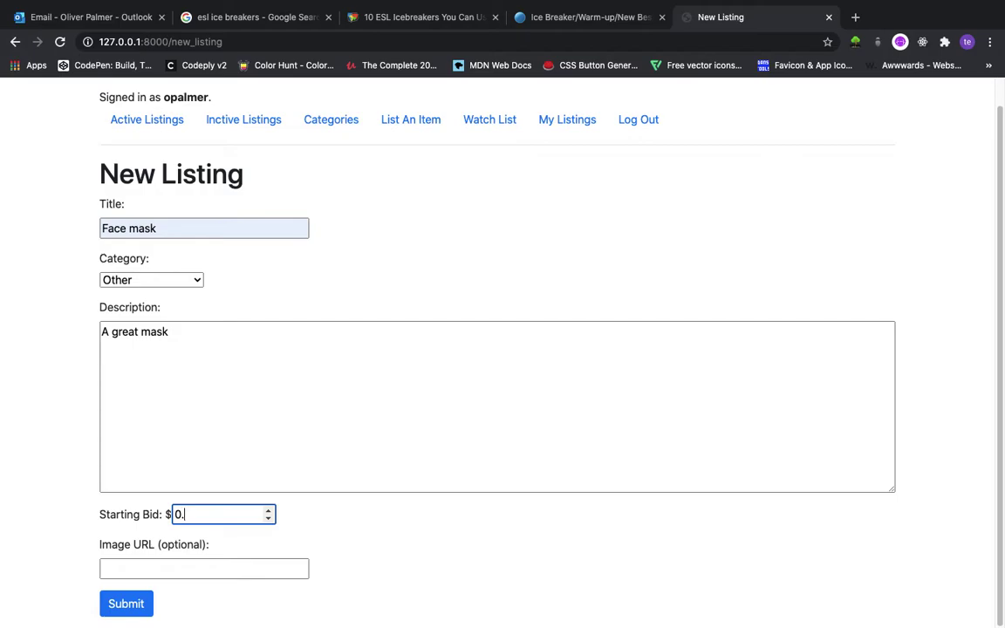
pyautogui.write('11')
# Paste the mask image URL and publish the Face mask listing
pyautogui.click(202, 571)
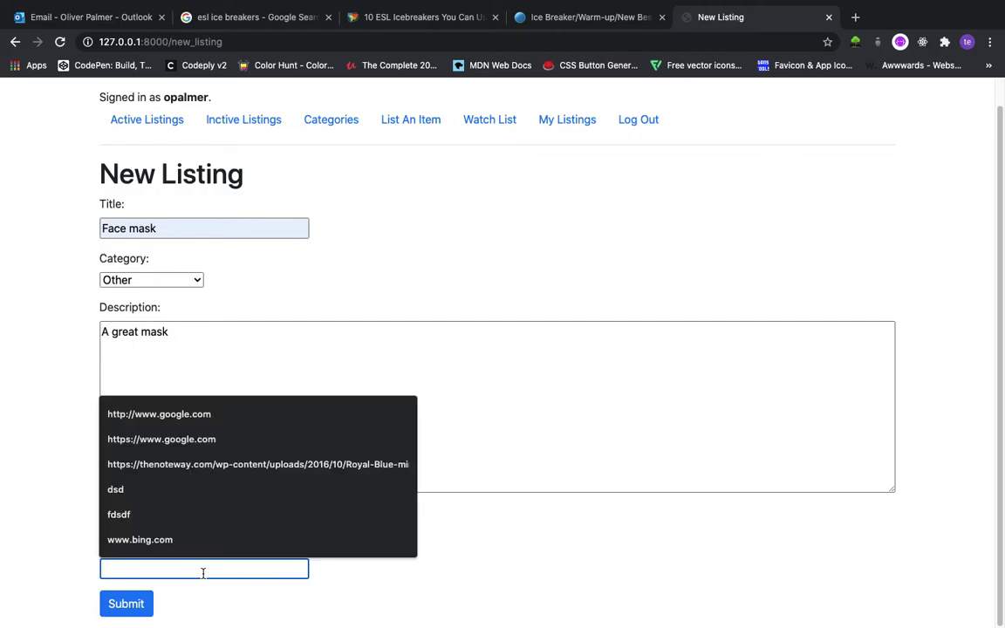
pyautogui.press('super+v')
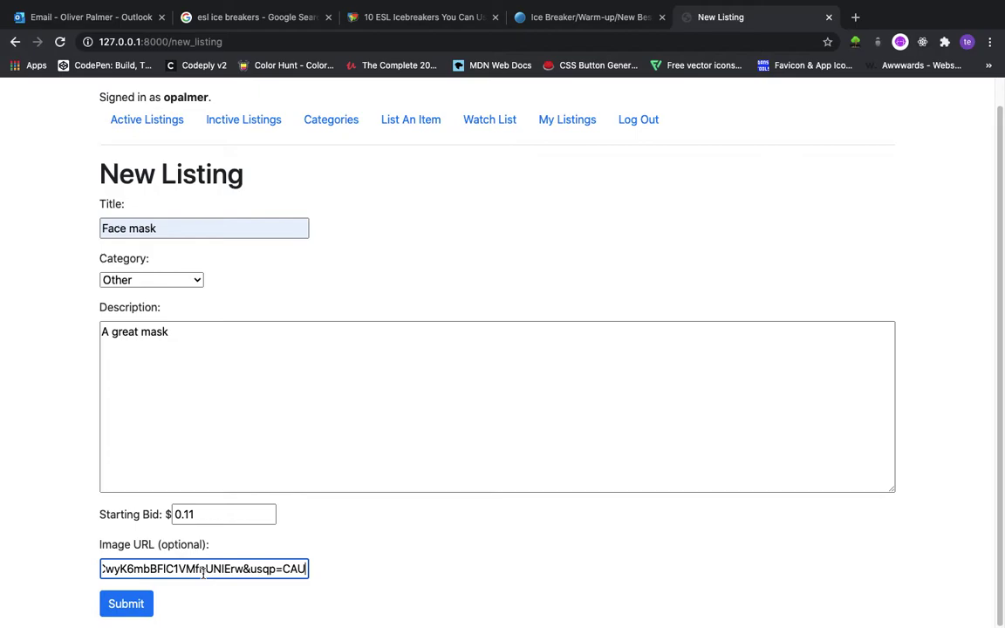
pyautogui.click(143, 617)
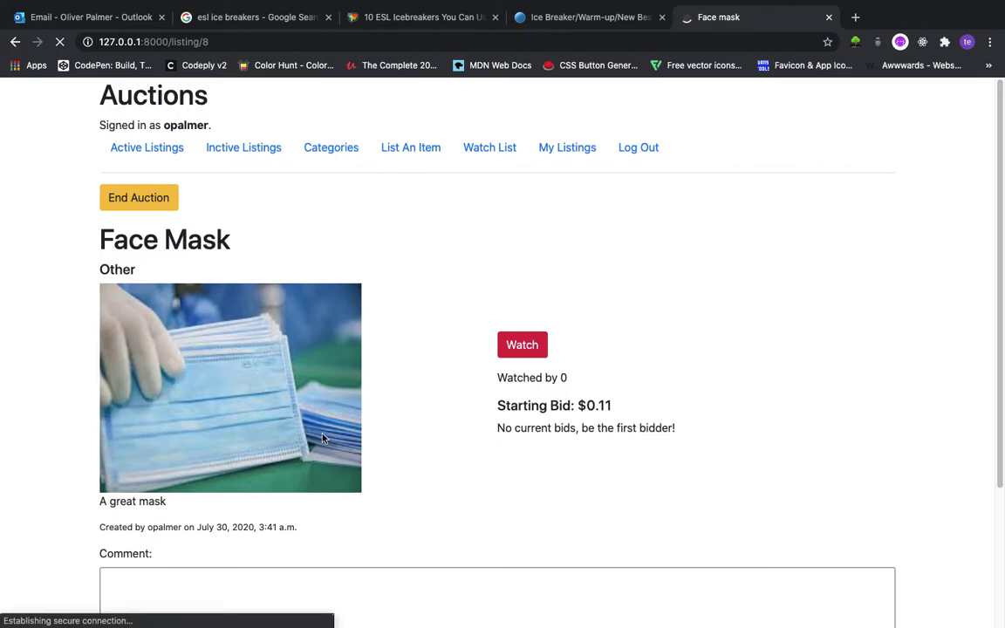
# Browse the Active Listings: Car, Football, Toilet, Ferrari and the new Face Mask
pyautogui.click(181, 154)
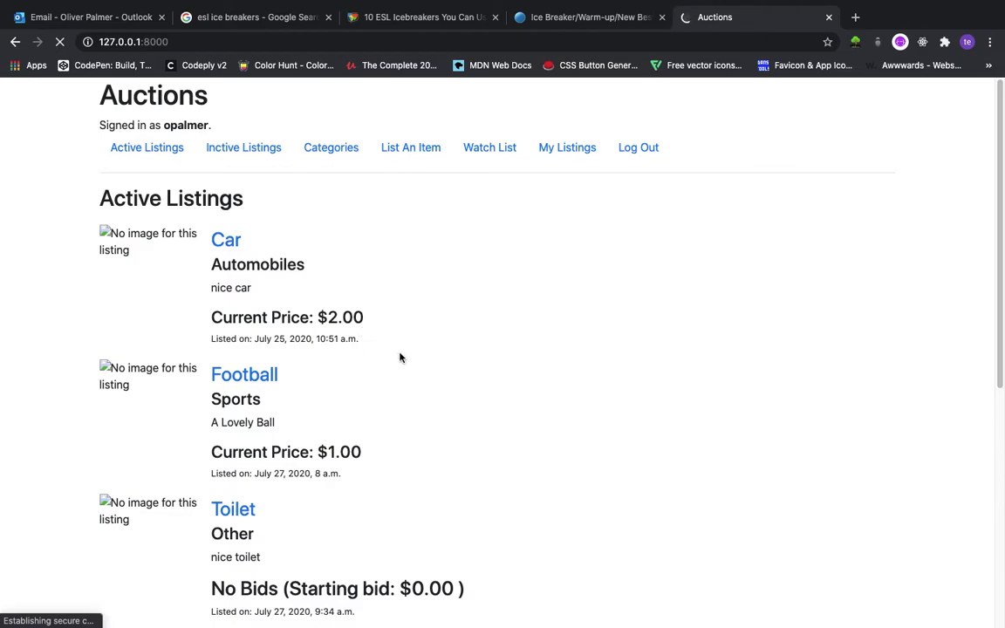
pyautogui.scroll(-1, 242, 248)
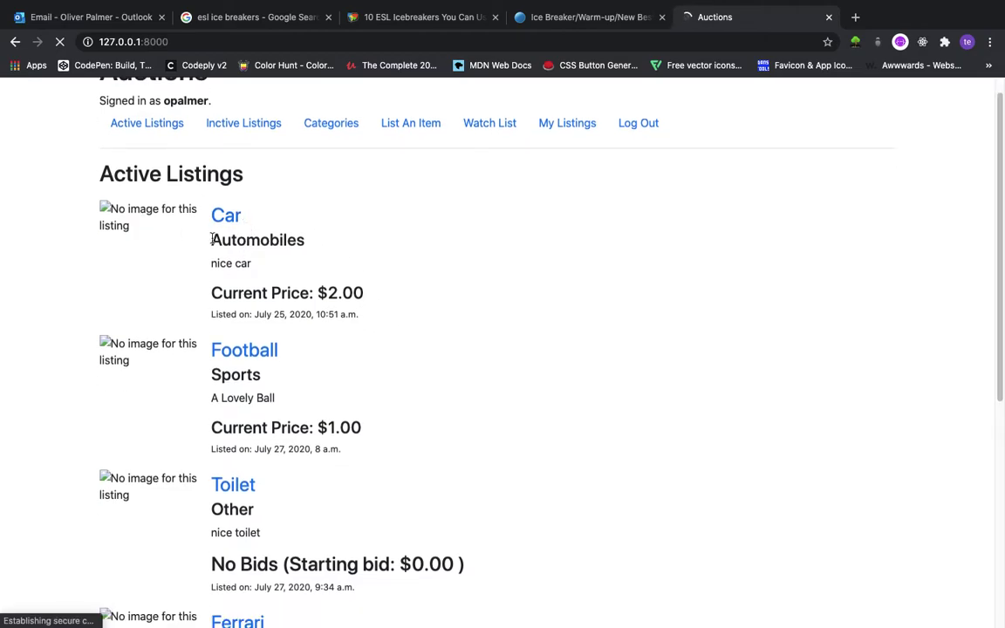
pyautogui.scroll(-5, 212, 239)
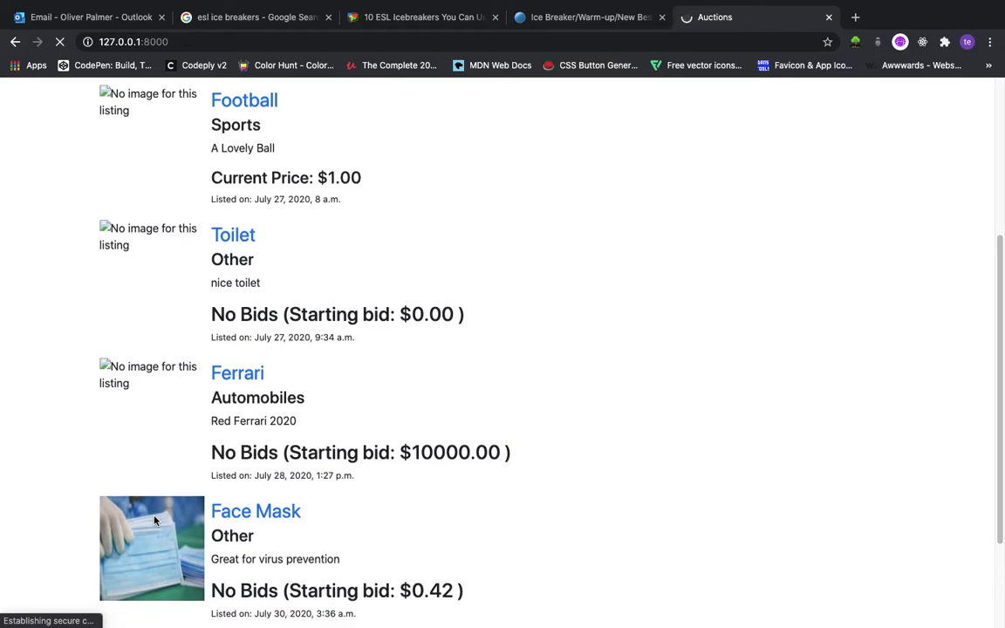
pyautogui.scroll(5, 167, 436)
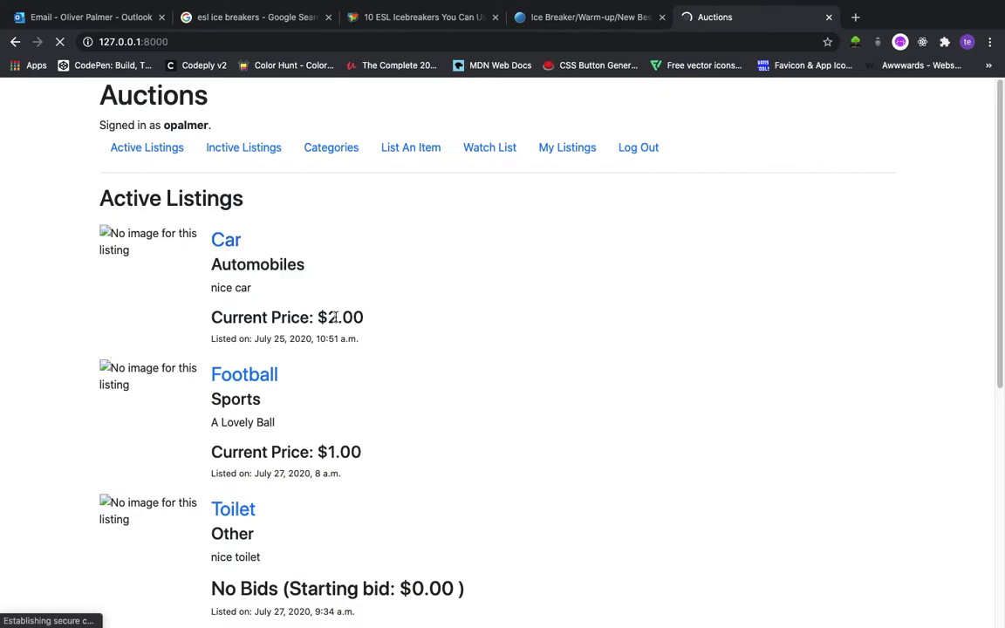
pyautogui.scroll(-3, 338, 318)
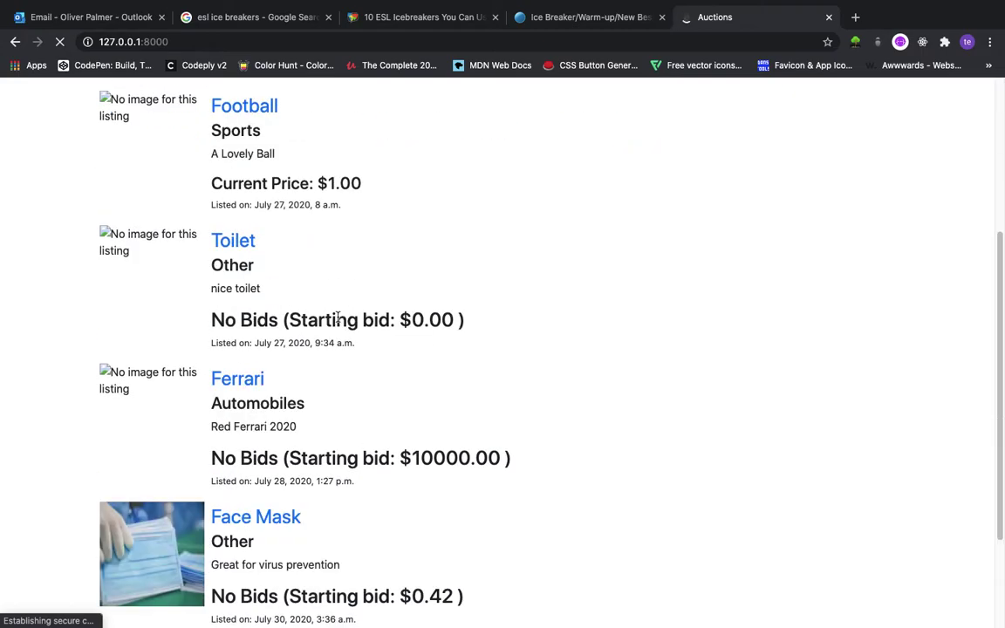
pyautogui.rightClick(432, 459)
pyautogui.press('Escape')
pyautogui.moveTo(458, 596); pyautogui.dragTo(332, 596)
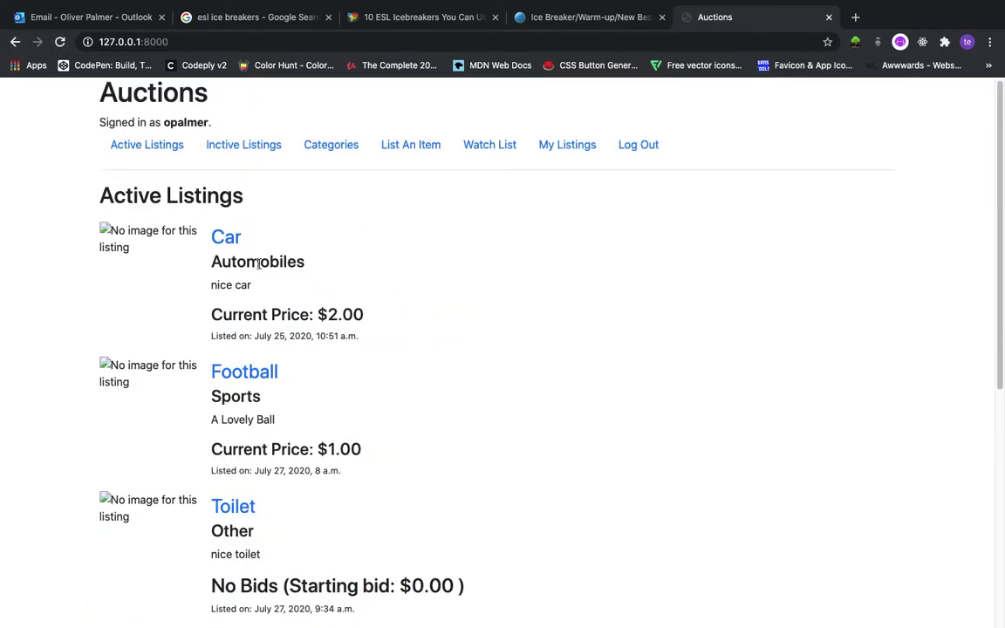
# Open the Car listing, unwatch it, then watch it again so it shows Watched by 1
pyautogui.click(229, 239)
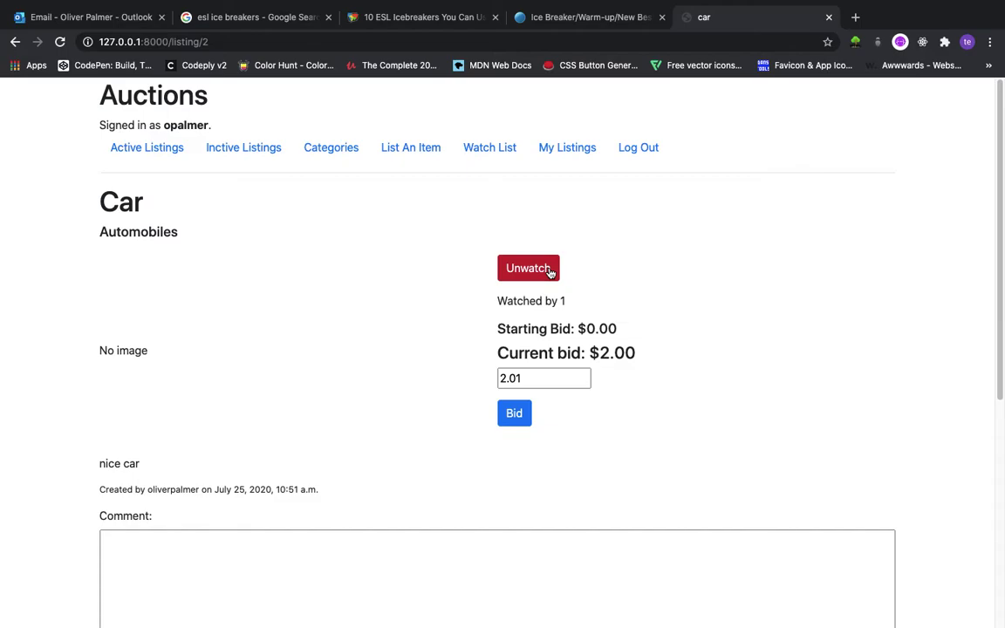
pyautogui.click(547, 270)
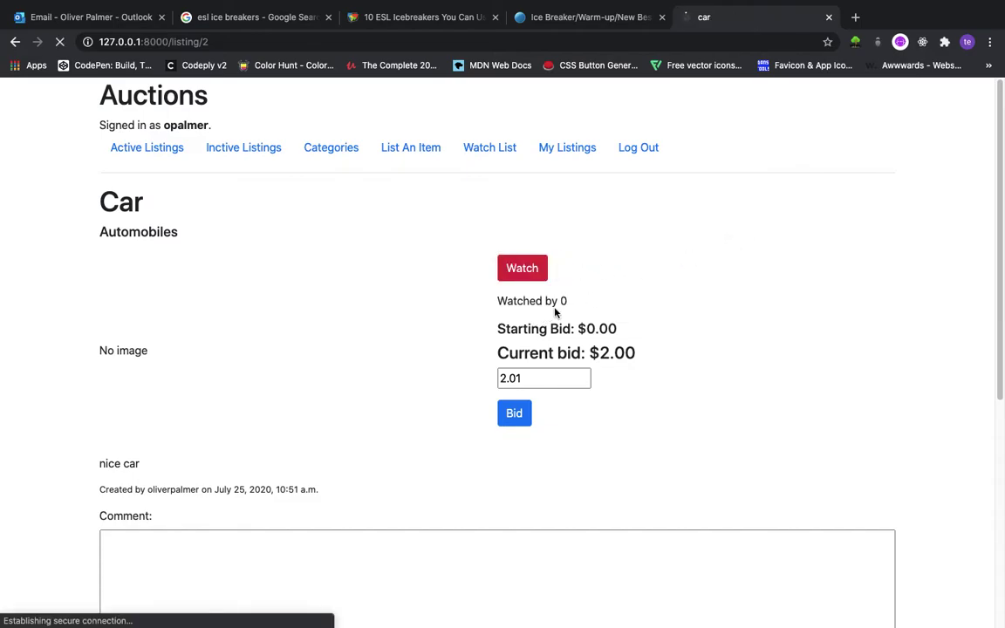
pyautogui.moveTo(568, 301); pyautogui.dragTo(495, 312)
pyautogui.click(612, 267)
pyautogui.click(516, 272)
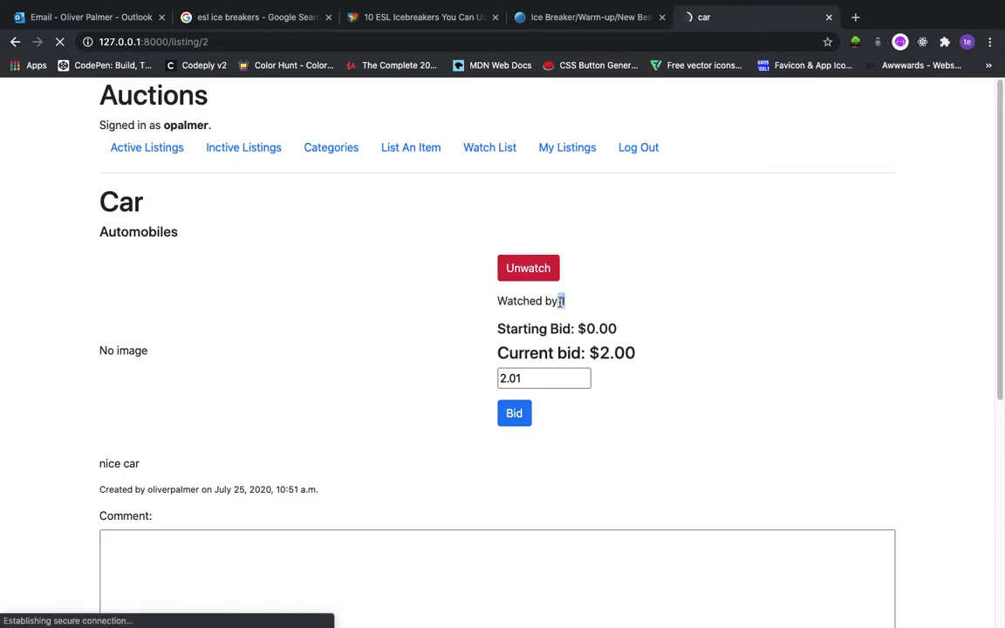
pyautogui.click(570, 301)
pyautogui.click(538, 380)
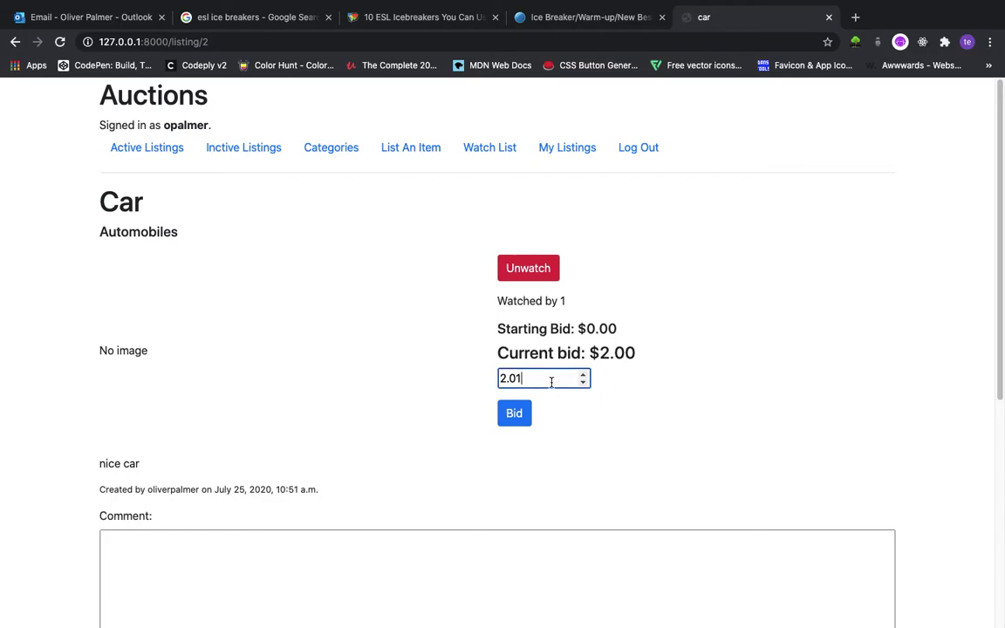
# Bid $3.00 on the Car after a $2.00 bid is rejected
pyautogui.press('BackSpace')
pyautogui.write('0')
pyautogui.click(520, 416)
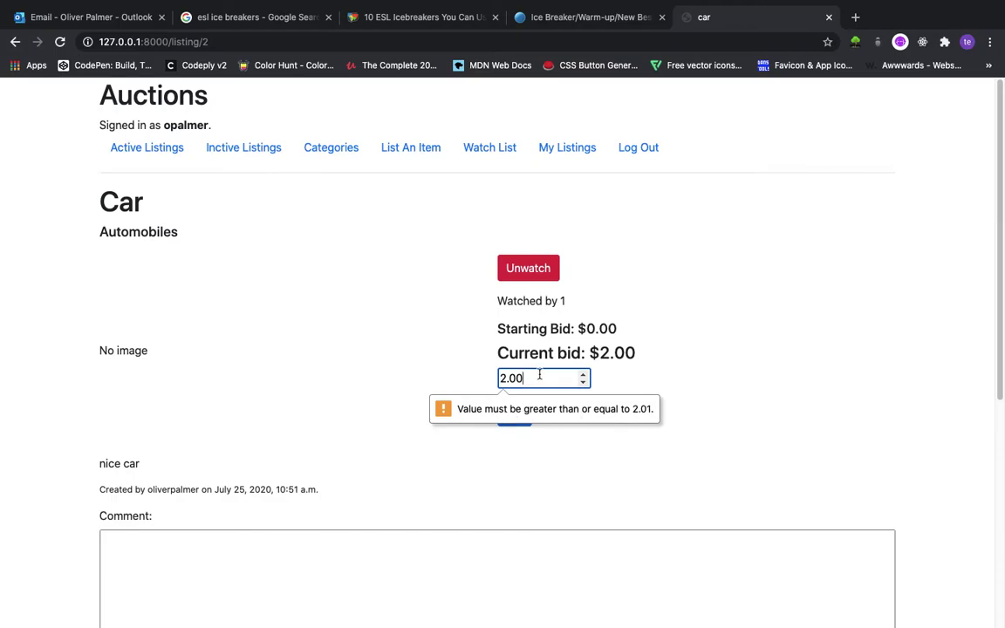
pyautogui.press('BackSpace')
pyautogui.press('BackSpace')
pyautogui.press('BackSpace')
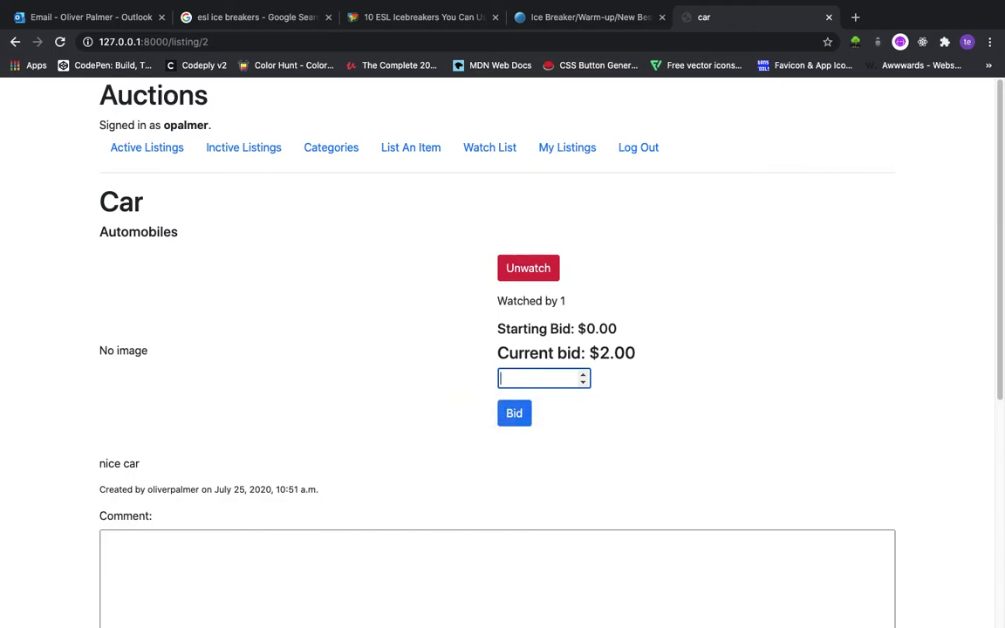
pyautogui.write('3.00')
pyautogui.click(523, 416)
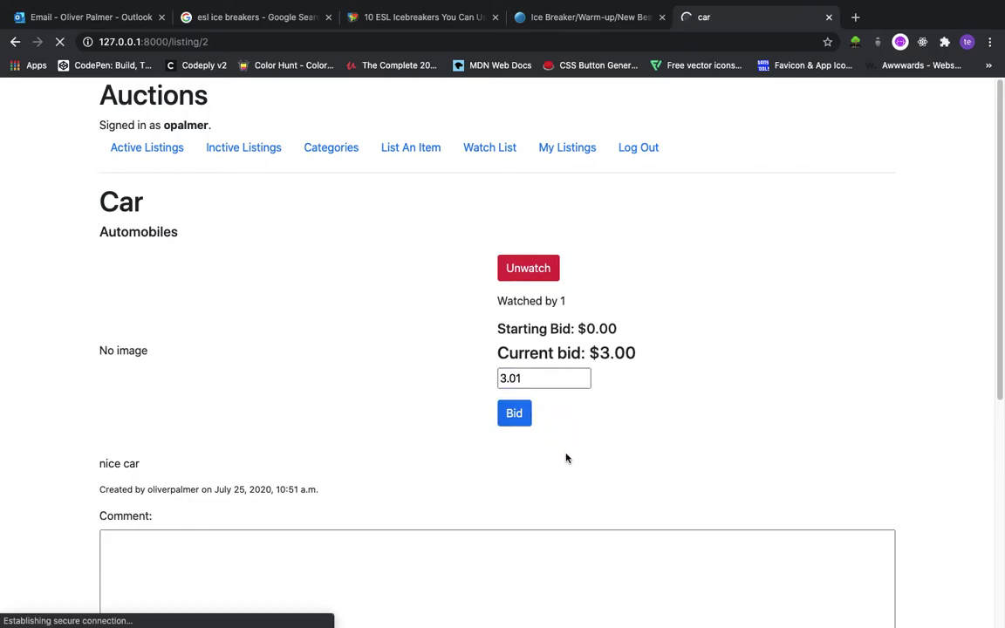
pyautogui.moveTo(599, 353); pyautogui.dragTo(613, 355)
pyautogui.click(612, 357)
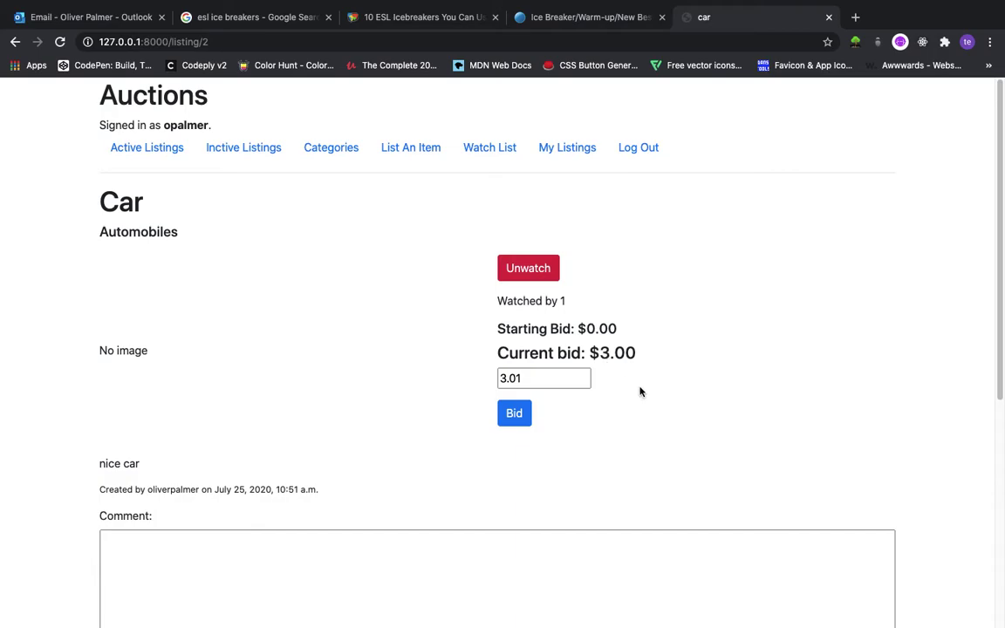
# Post the comment 'Lovely' on the Car listing, where it tops the comments
pyautogui.scroll(-5, 379, 442)
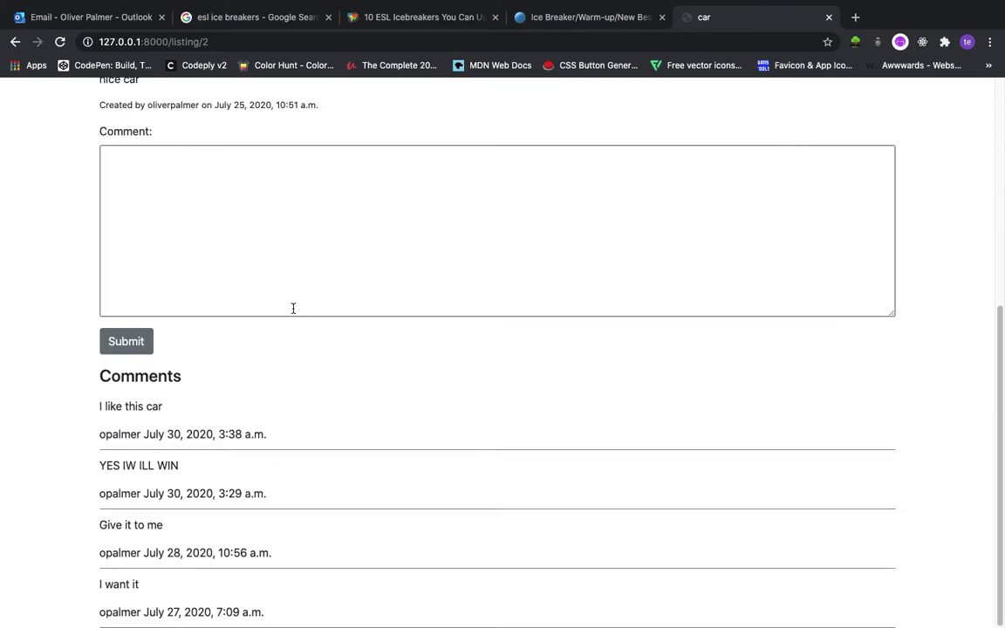
pyautogui.click(189, 160)
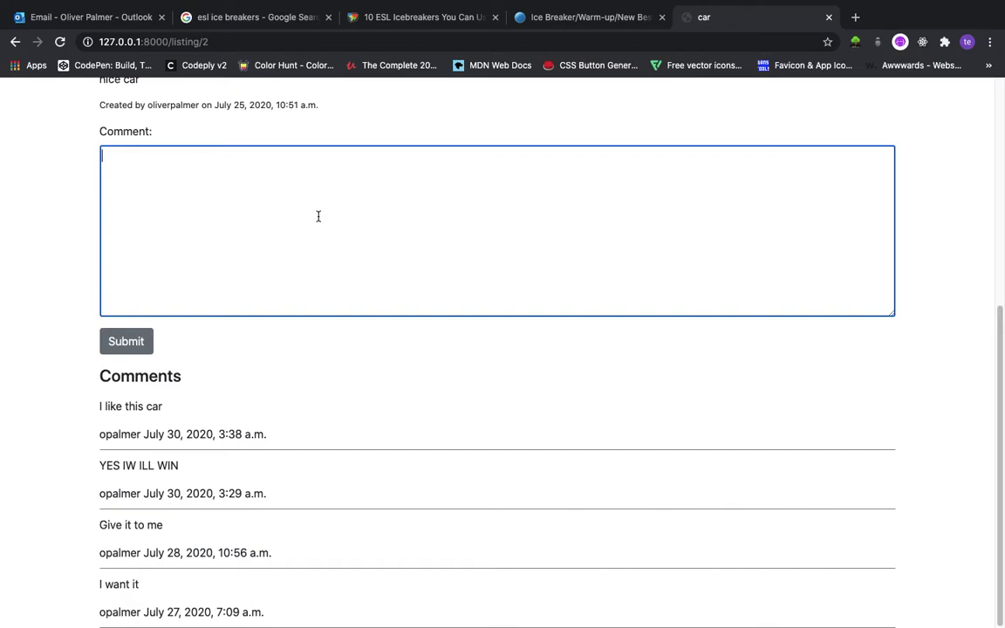
pyautogui.write('Lovelu')
pyautogui.press('BackSpace')
pyautogui.write('y')
pyautogui.click(139, 341)
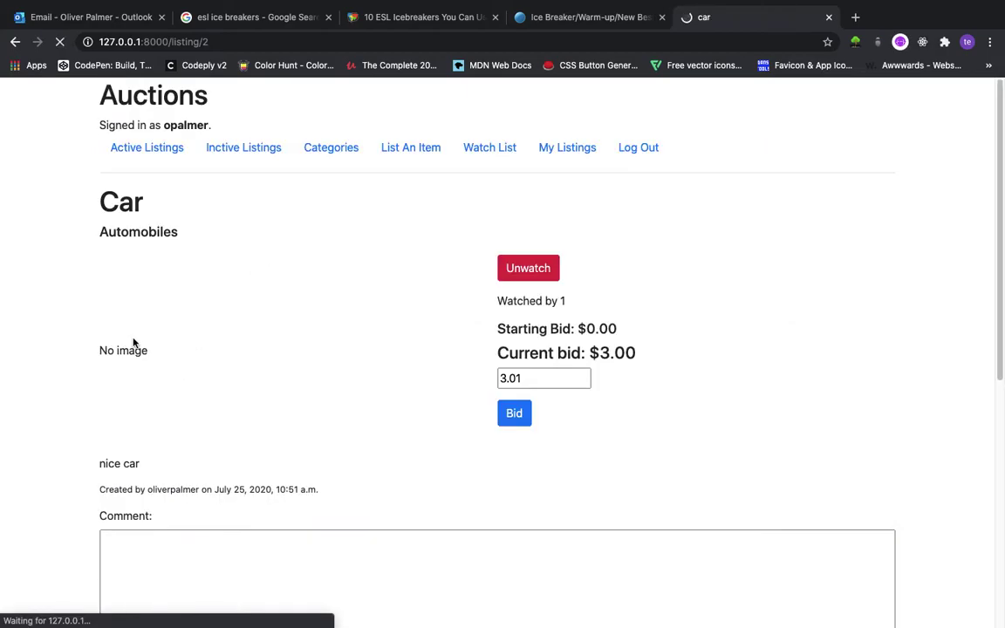
pyautogui.scroll(-5, 133, 344)
pyautogui.moveTo(132, 347)
pyautogui.mouseDown()
pyautogui.moveTo(98, 348)
pyautogui.moveTo(131, 347)
pyautogui.mouseUp()
pyautogui.moveTo(263, 385); pyautogui.dragTo(90, 342)
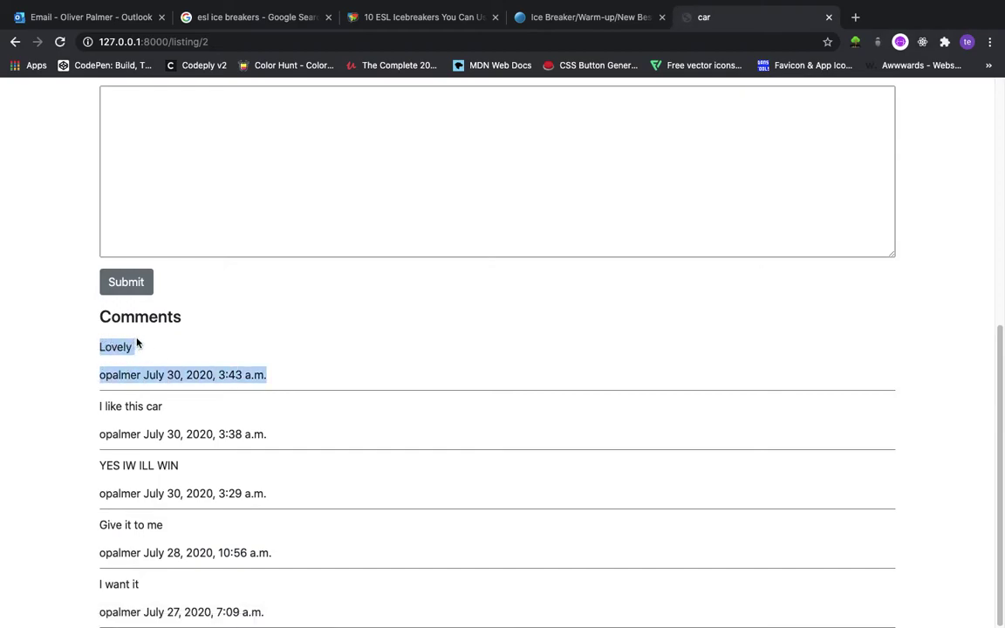
pyautogui.scroll(2, 332, 243)
pyautogui.scroll(3, 332, 246)
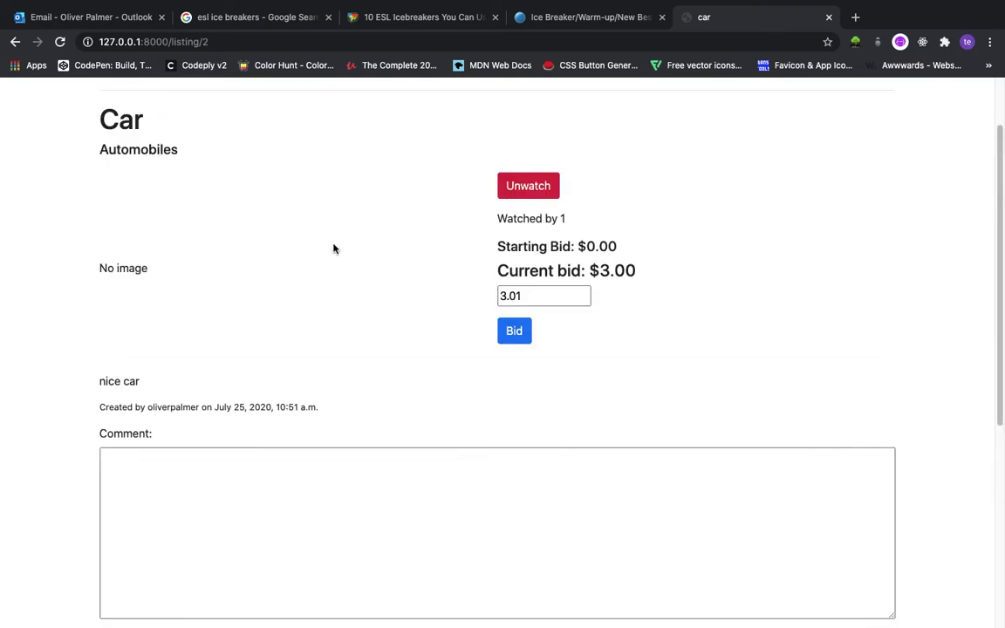
pyautogui.scroll(1, 332, 249)
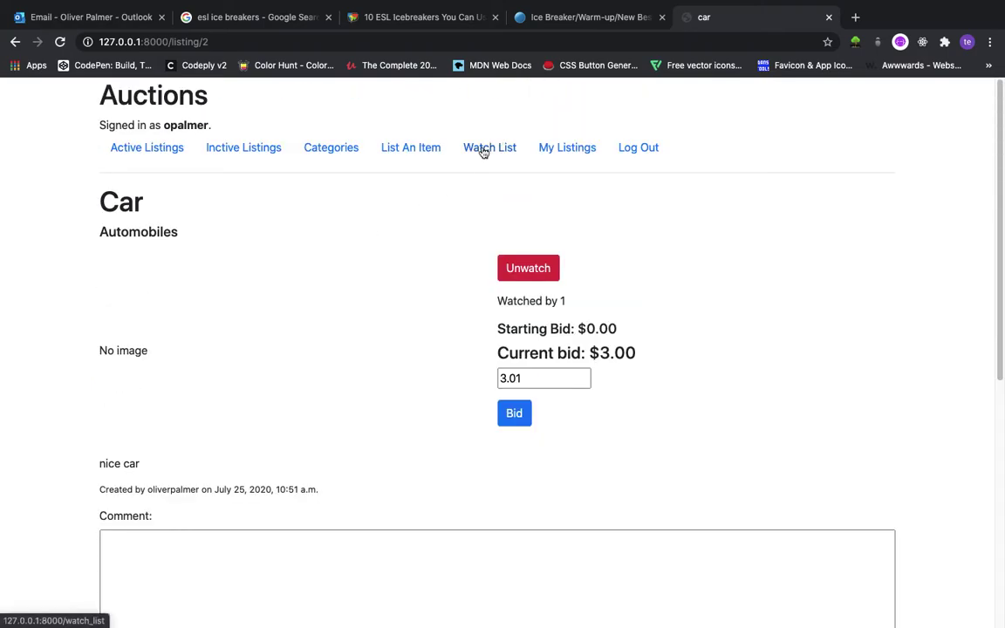
# End the Football auction from My Listings and check its $1.00 winner line
pyautogui.click(544, 150)
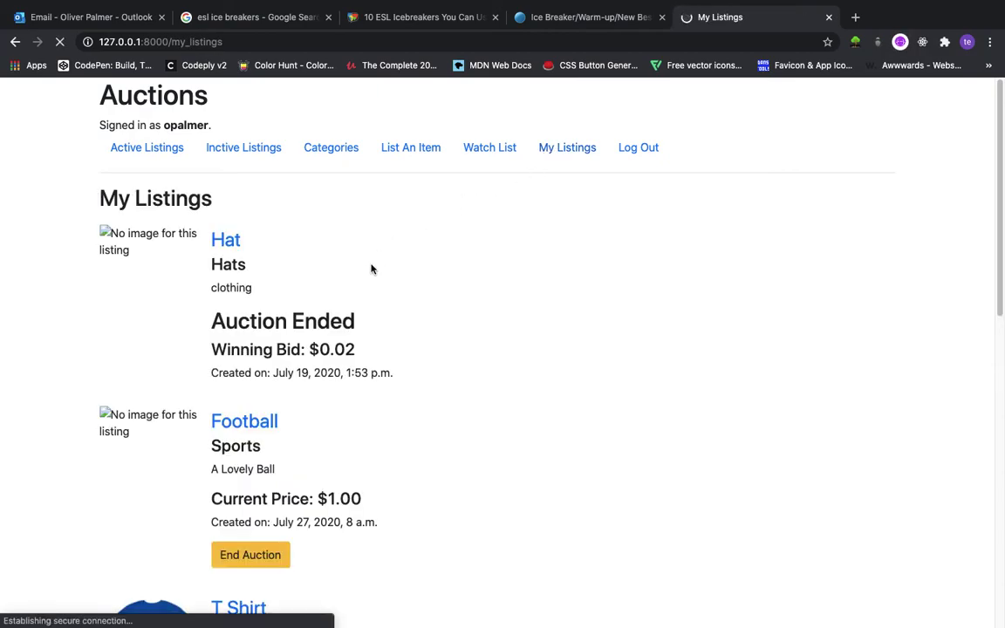
pyautogui.scroll(-1, 299, 471)
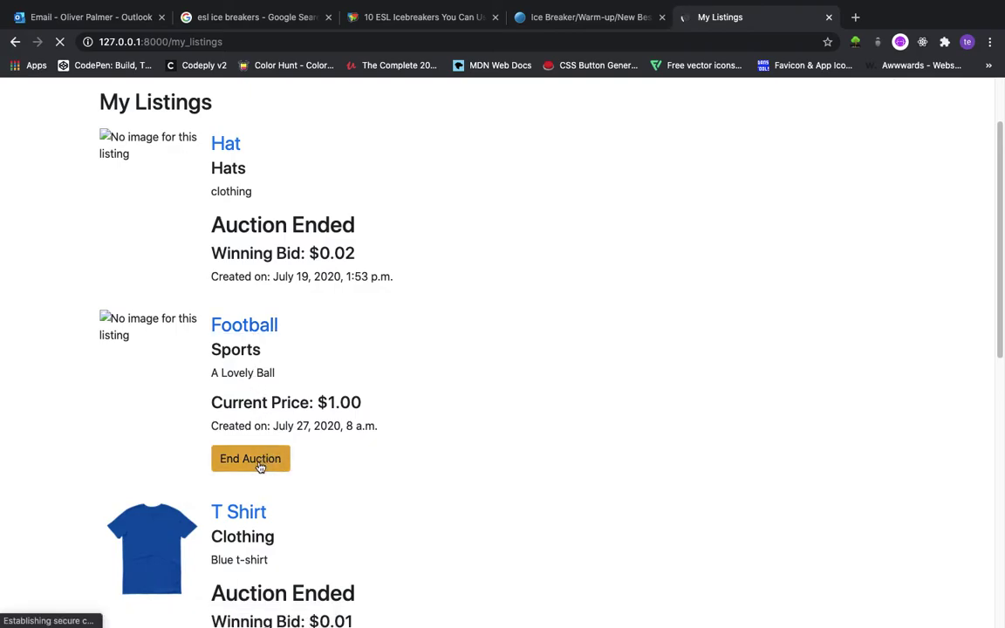
pyautogui.click(259, 325)
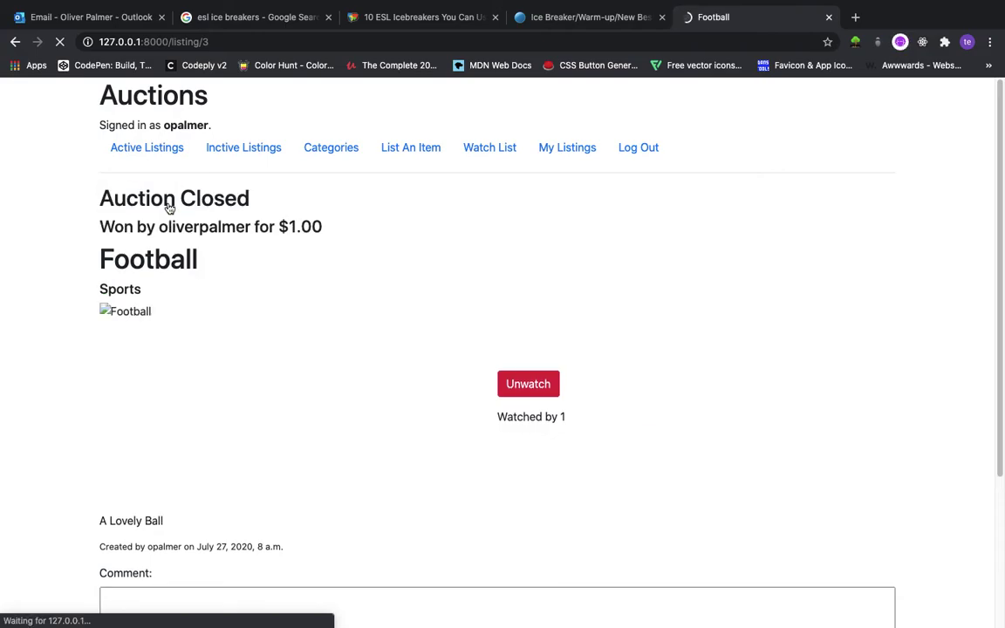
pyautogui.moveTo(222, 256); pyautogui.dragTo(312, 227)
pyautogui.doubleClick(213, 228)
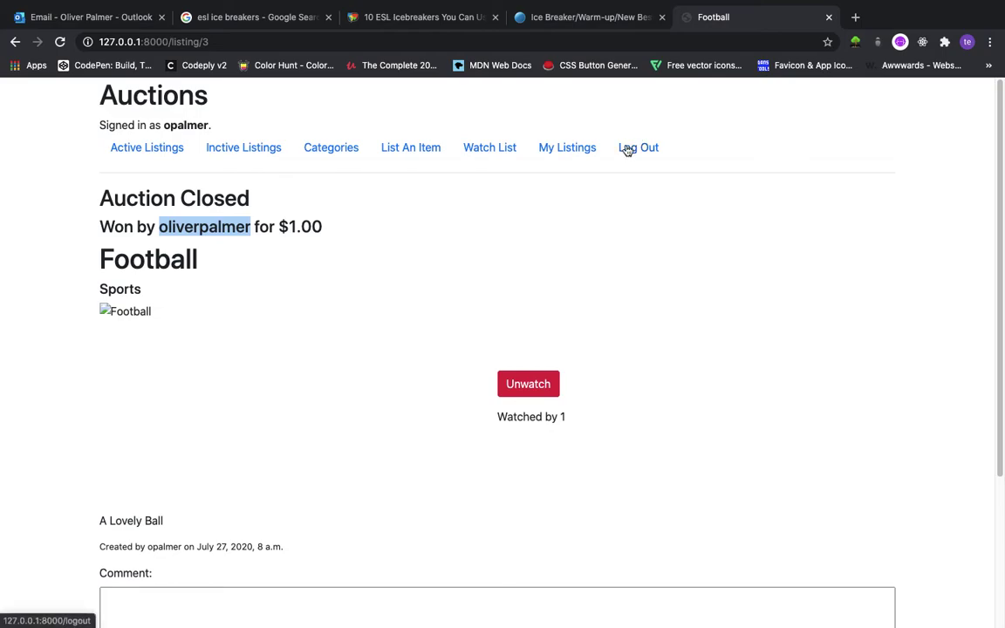
# Log out and sign in as the winning bidder with their password
pyautogui.click(629, 149)
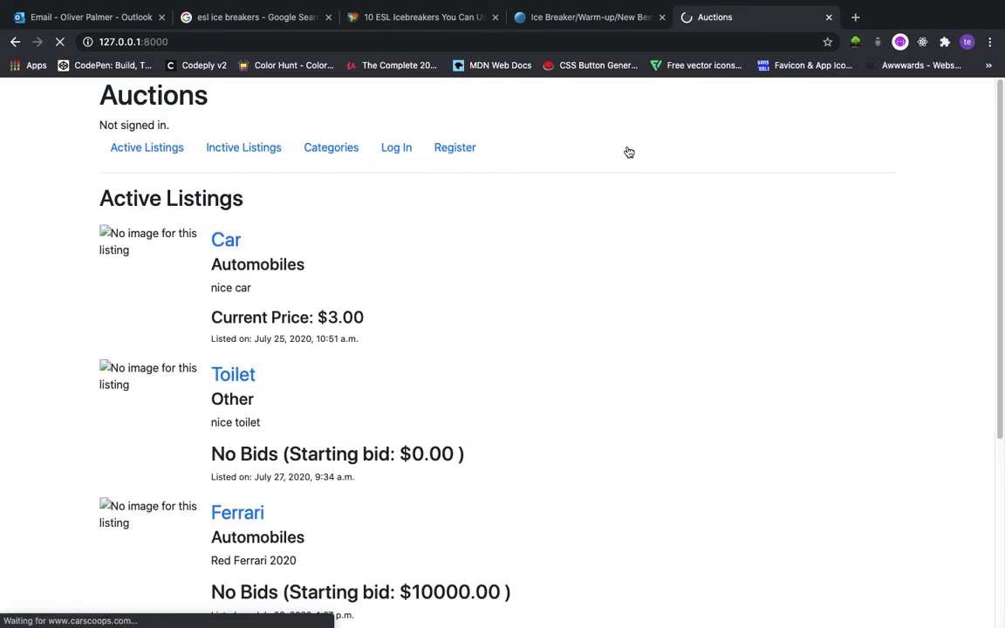
pyautogui.click(396, 153)
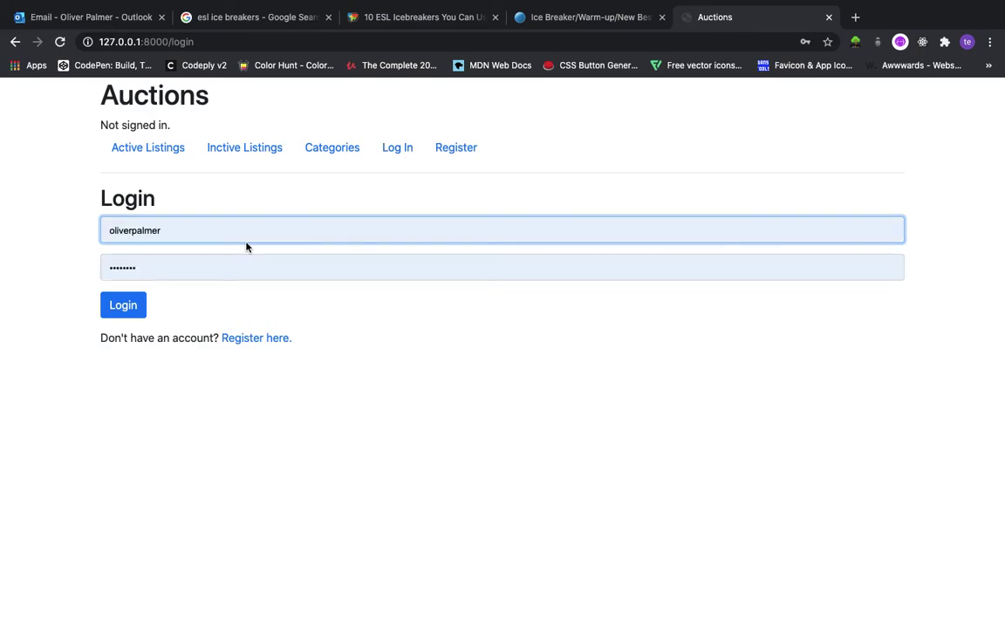
pyautogui.click(205, 270)
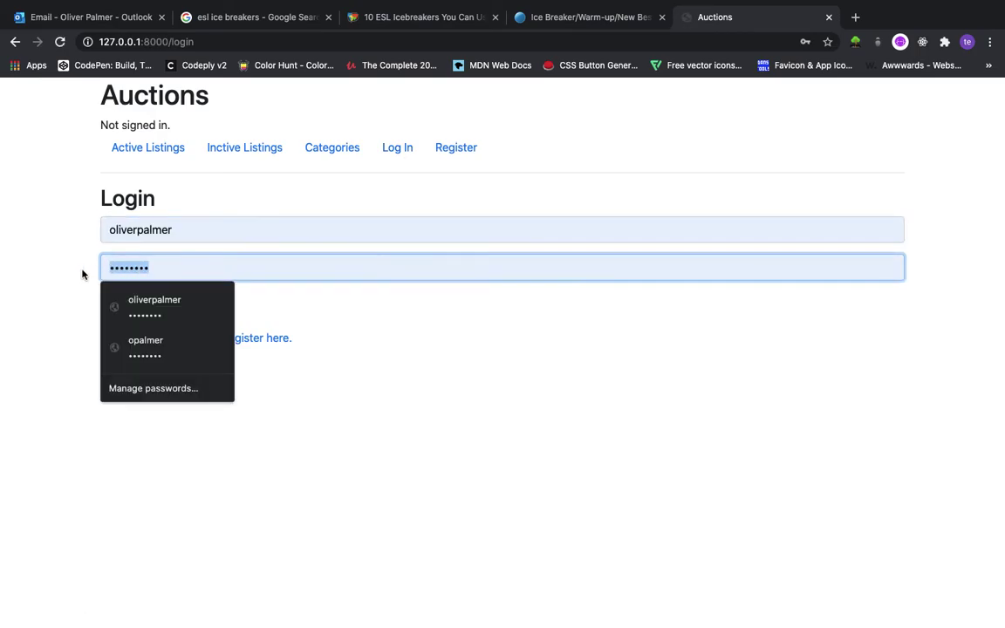
pyautogui.write('••')
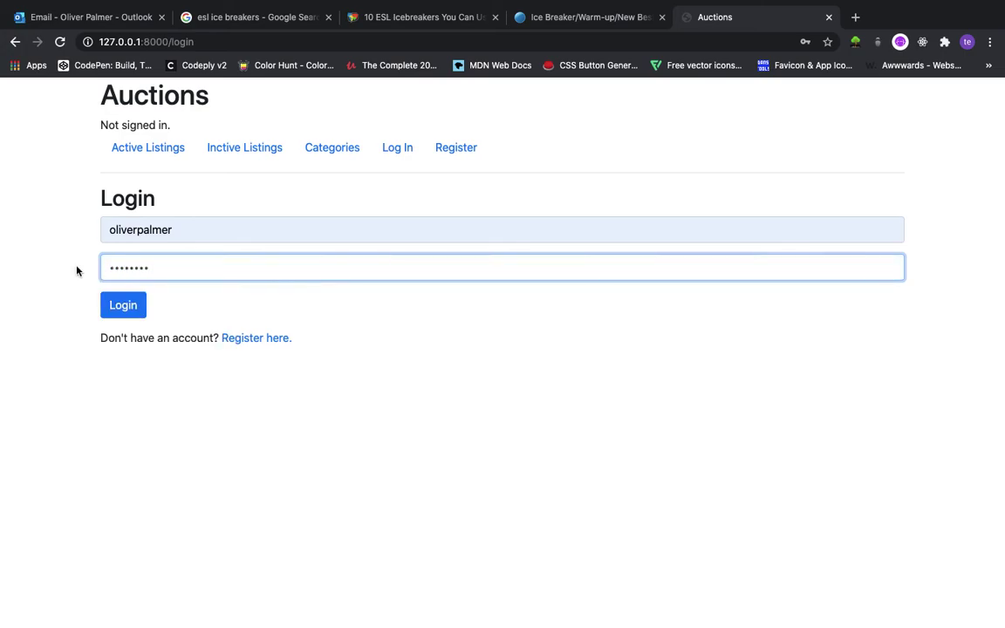
pyautogui.click(132, 305)
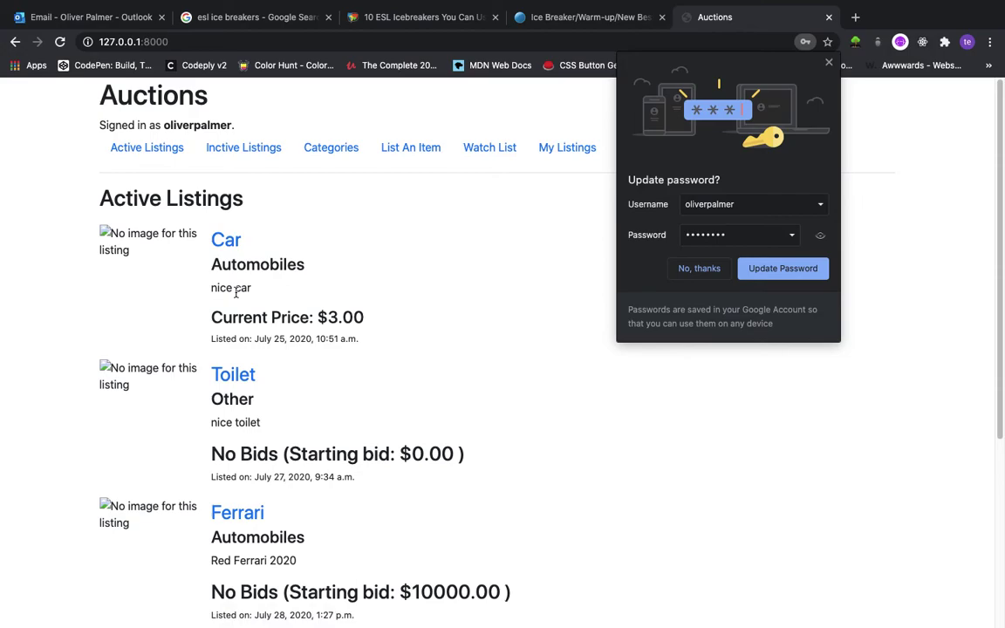
# Open the closed Football listing from Inactive Listings, showing the $1.00 winning bid message
pyautogui.click(262, 153)
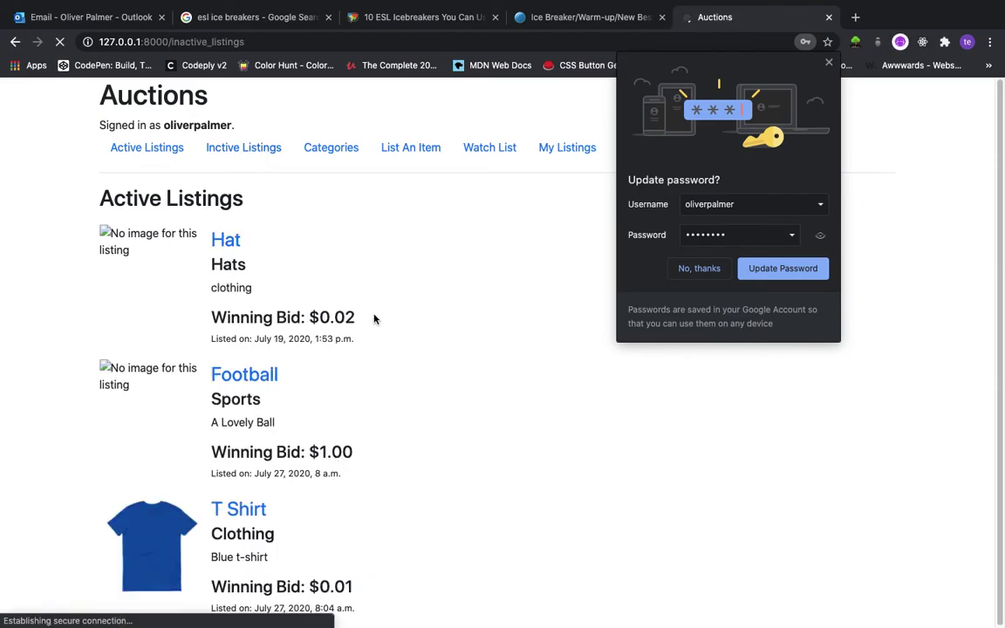
pyautogui.click(261, 380)
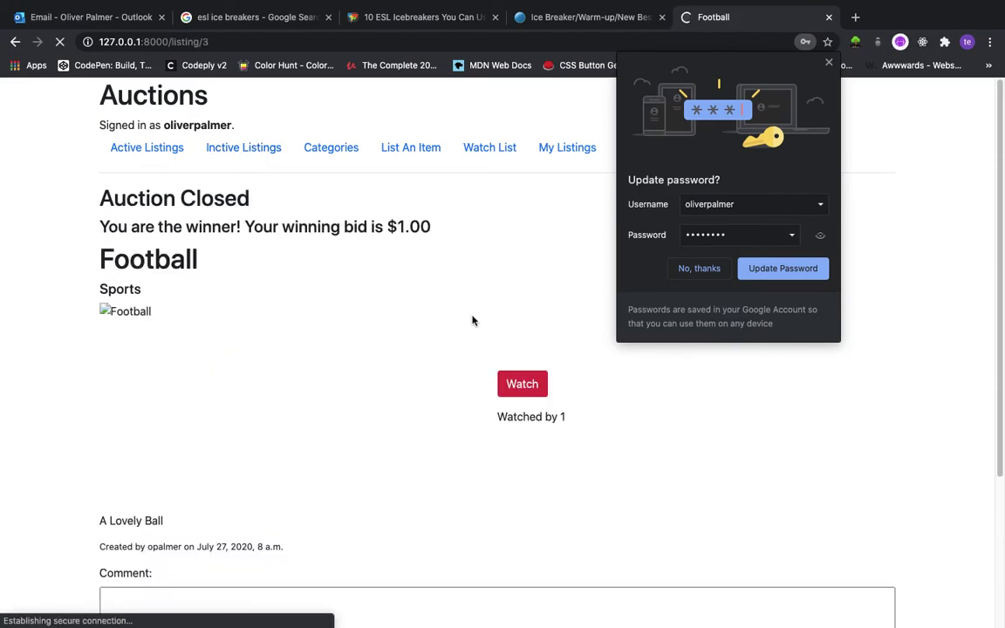
pyautogui.click(709, 271)
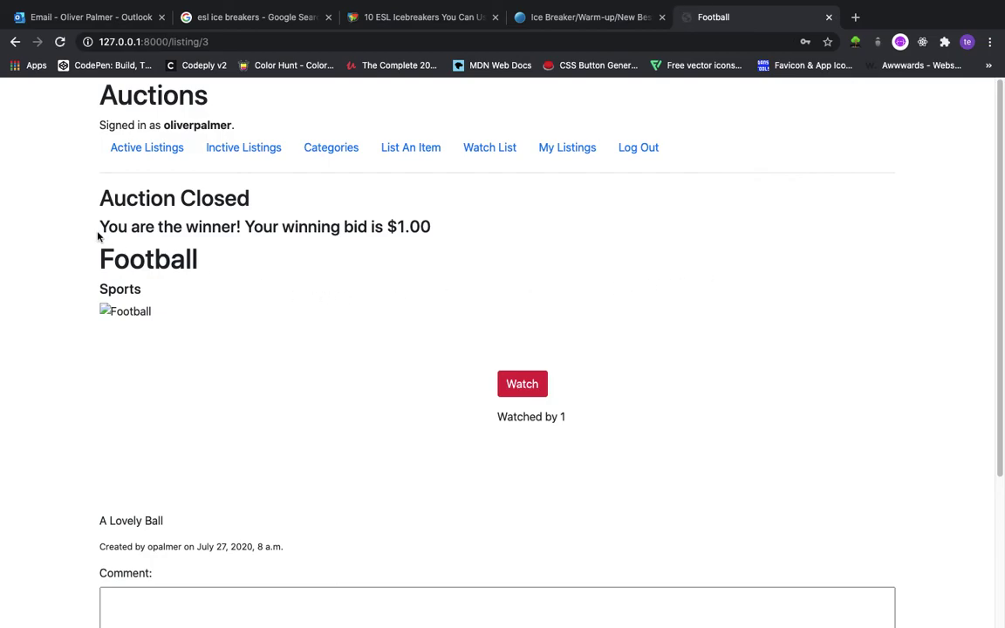
pyautogui.moveTo(99, 228); pyautogui.dragTo(429, 217)
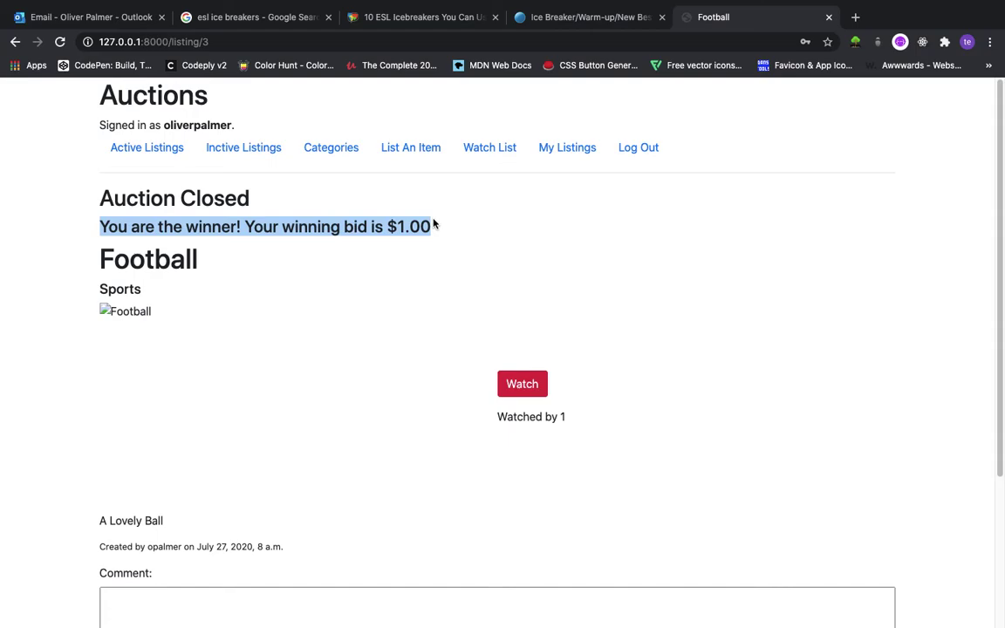
# Add the Car to the watch list and confirm it lists Car at $3.00 and Hat at $0.02
pyautogui.click(489, 150)
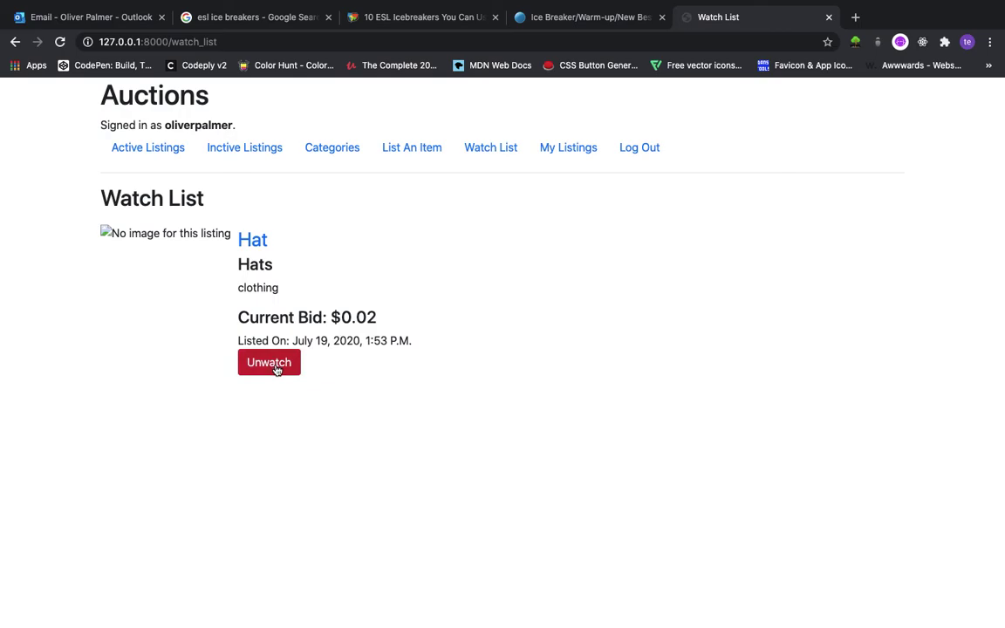
pyautogui.click(191, 151)
pyautogui.click(225, 239)
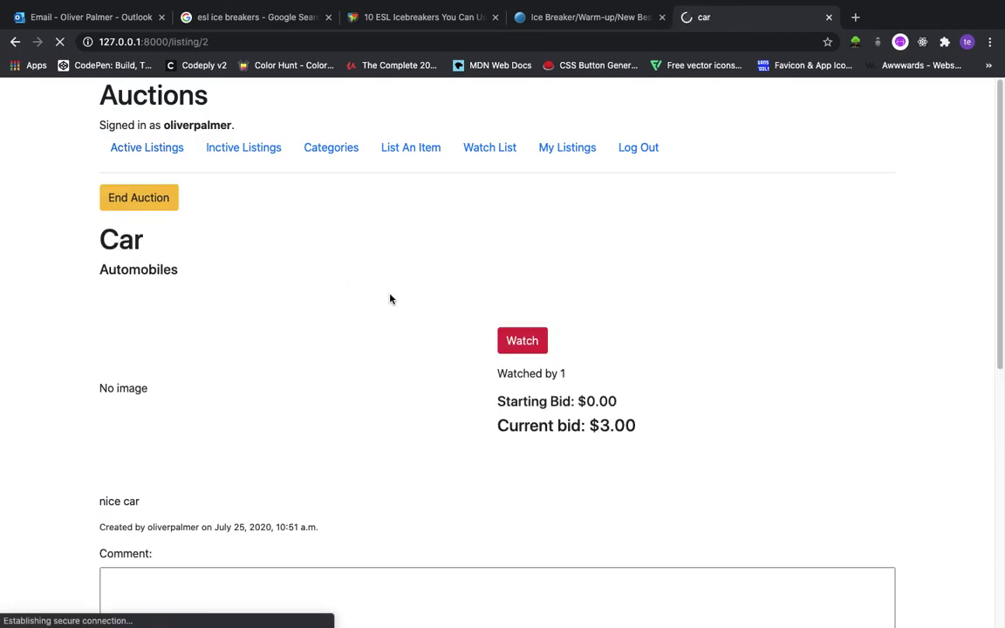
pyautogui.click(524, 342)
pyautogui.click(505, 150)
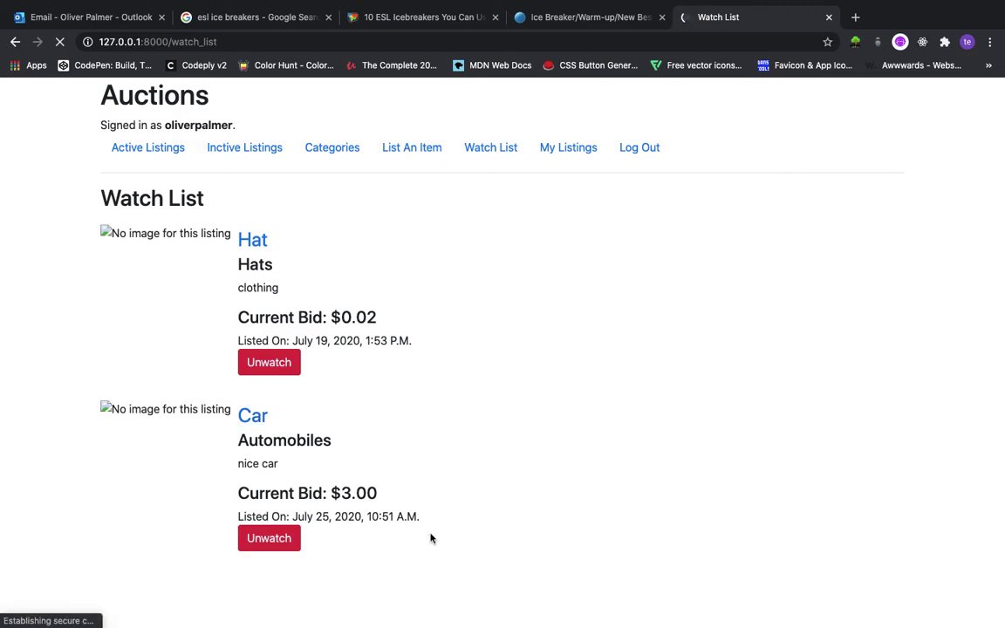
pyautogui.moveTo(367, 546); pyautogui.dragTo(236, 229)
pyautogui.click(582, 457)
# Browse the Other category, then open Automobiles to see Car ($3.00) and Ferrari ($0.00)
pyautogui.click(327, 151)
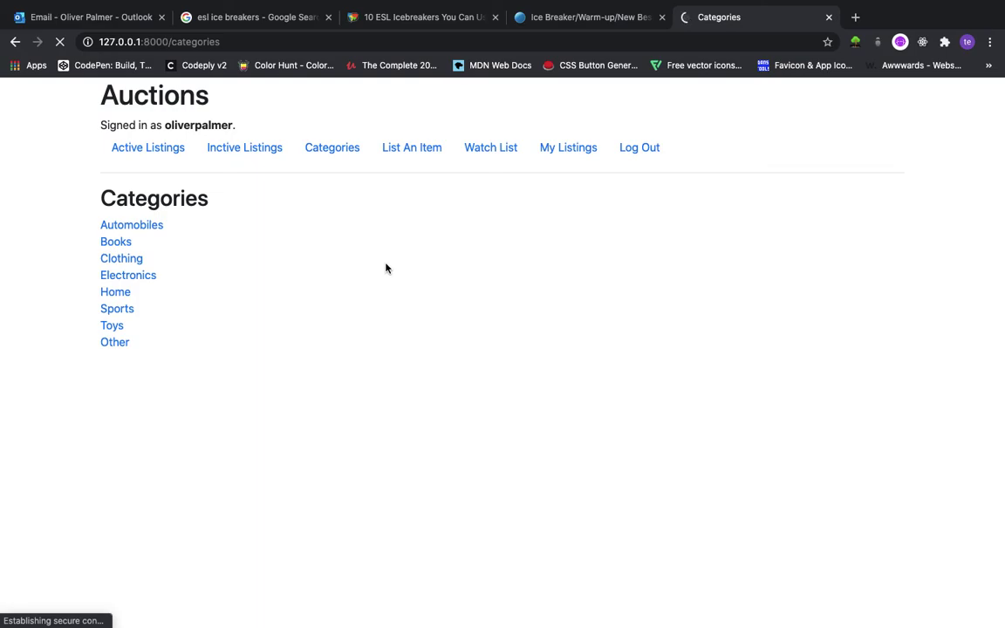
pyautogui.click(116, 344)
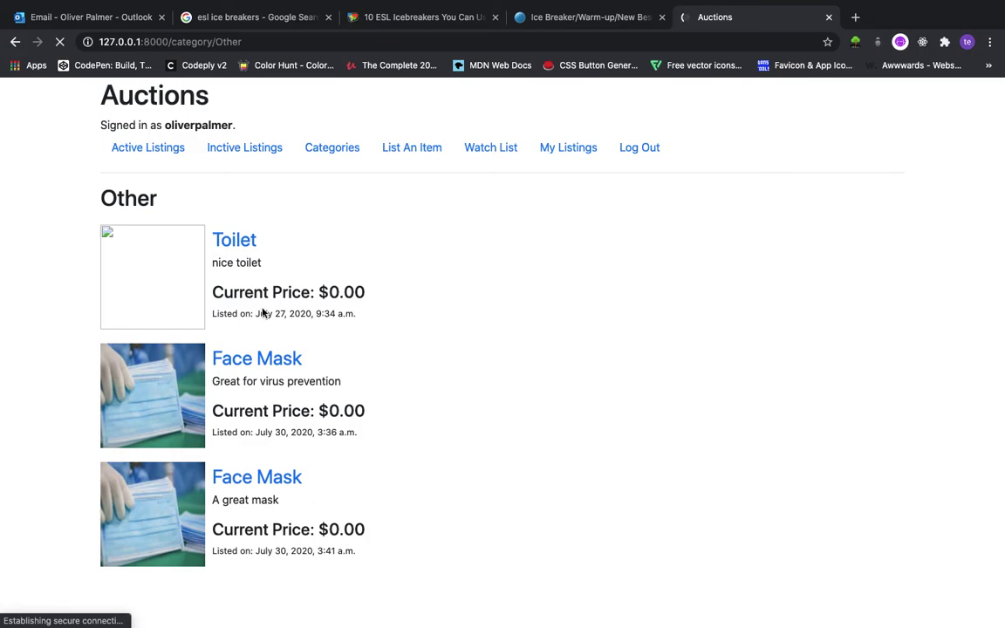
pyautogui.click(312, 155)
pyautogui.click(153, 227)
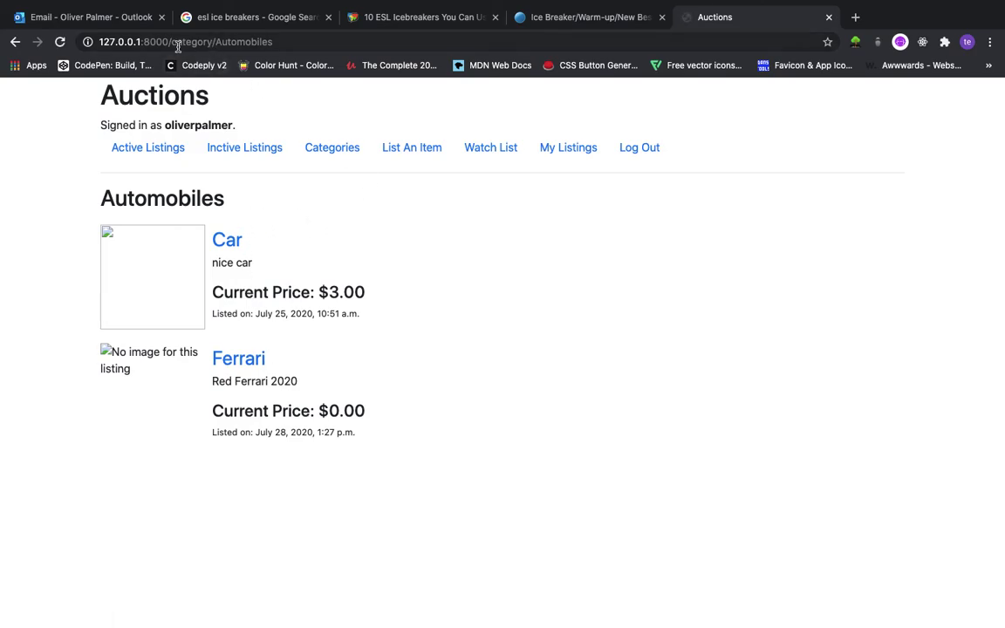
# Change the address from the category path to /admin and load the admin site
pyautogui.moveTo(177, 41); pyautogui.dragTo(275, 35)
pyautogui.press('BackSpace')
pyautogui.press('BackSpace')
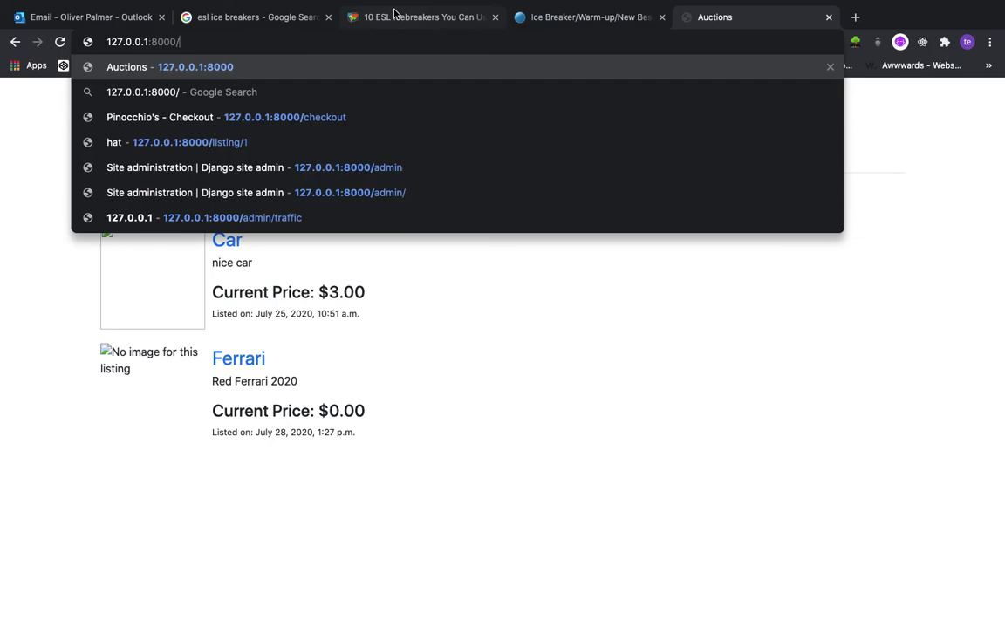
pyautogui.write('admin')
pyautogui.press('Return')
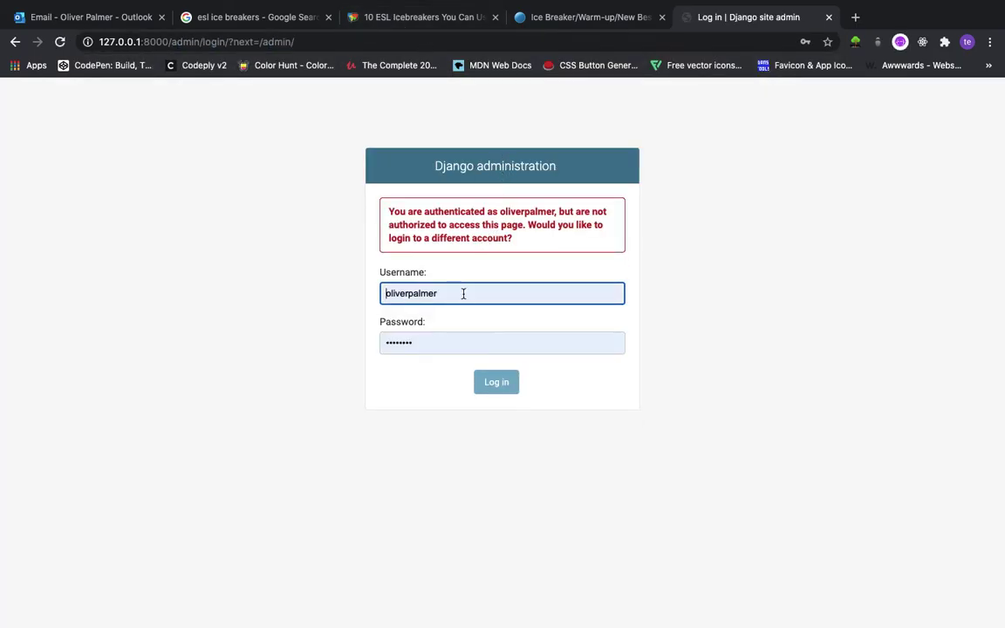
# Log in with the saved admin username and password, declining Chrome's password update
pyautogui.moveTo(462, 291); pyautogui.dragTo(338, 291)
pyautogui.write('op')
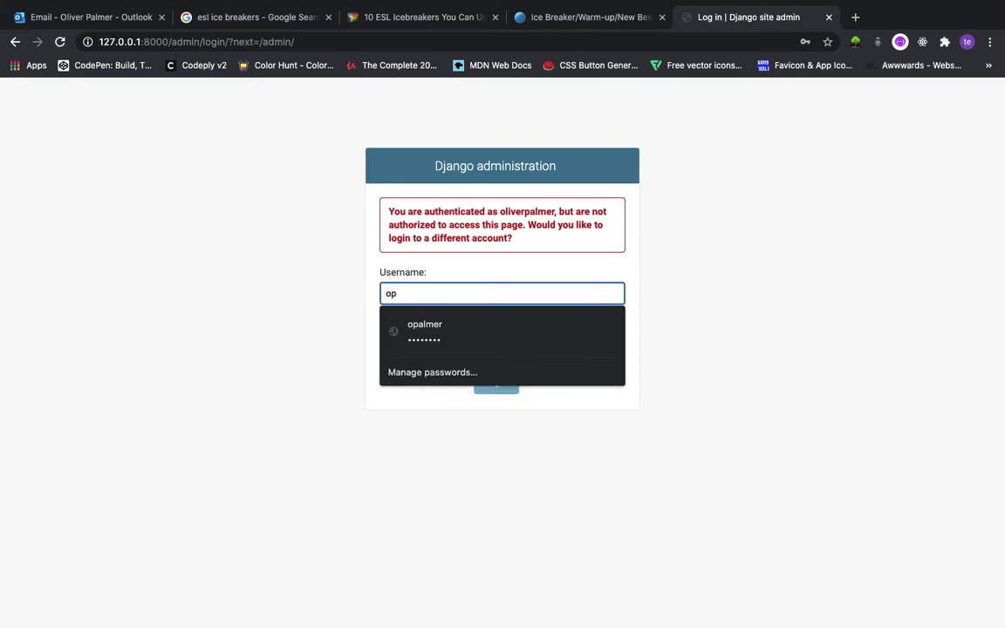
pyautogui.write('alm')
pyautogui.press('Down')
pyautogui.press('Tab')
pyautogui.write('••')
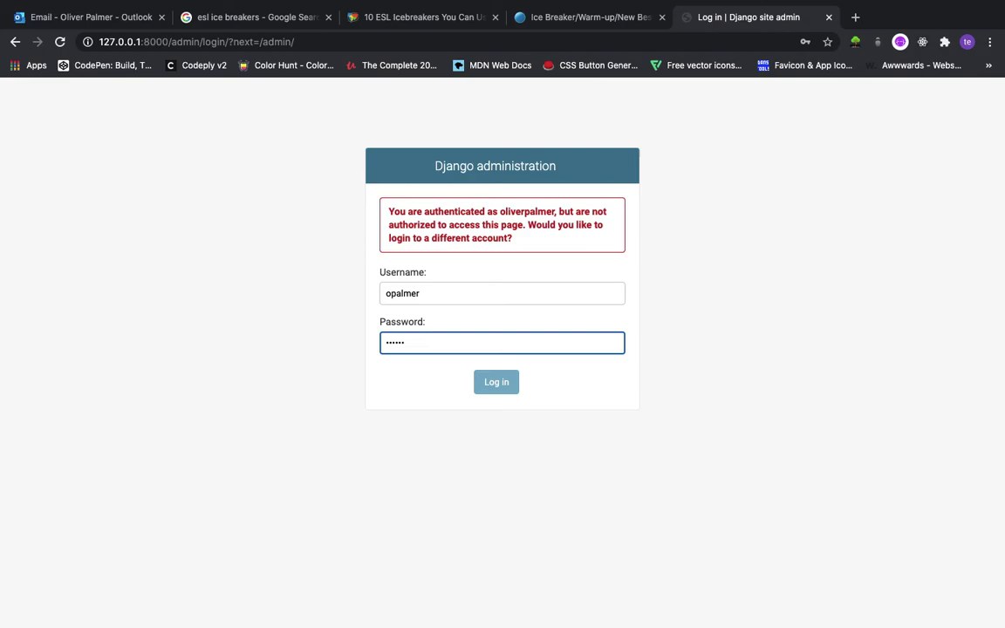
pyautogui.press('Return')
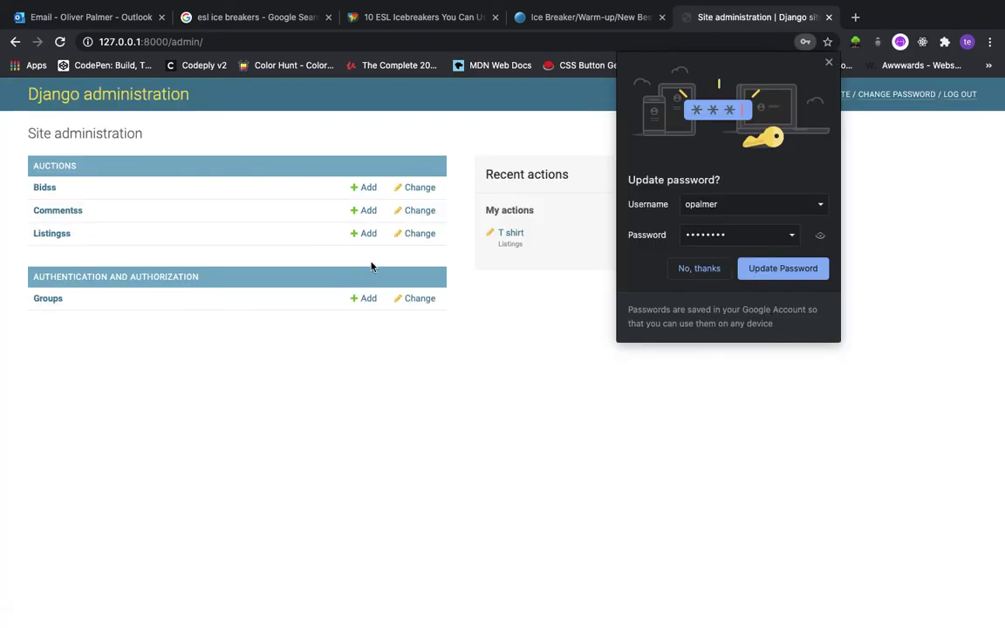
pyautogui.click(695, 268)
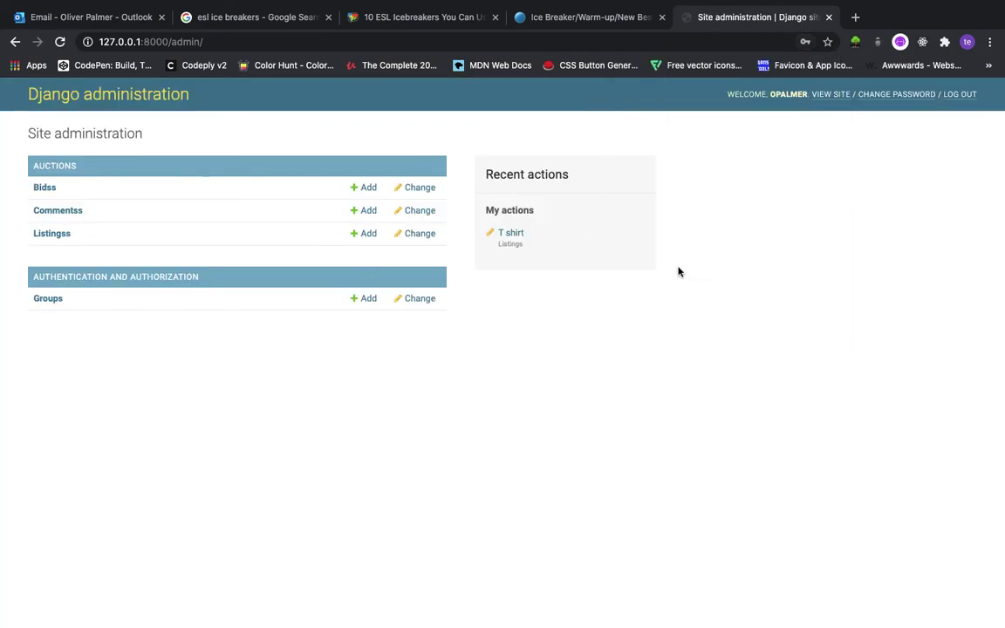
# Check Bids, then delete the comment 'car YES IW ILL WIN' from Comments
pyautogui.click(48, 190)
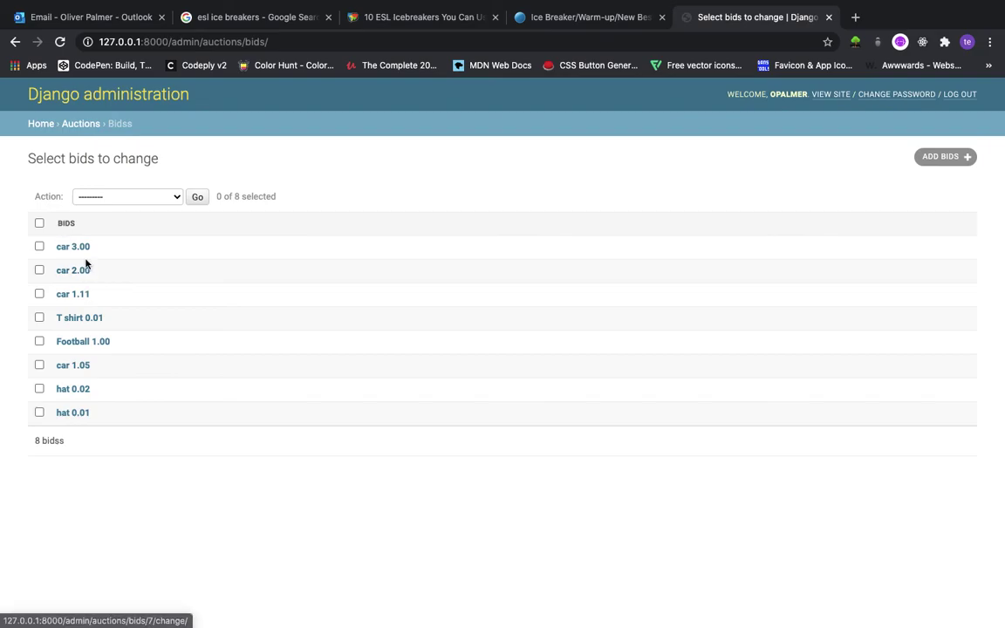
pyautogui.click(70, 127)
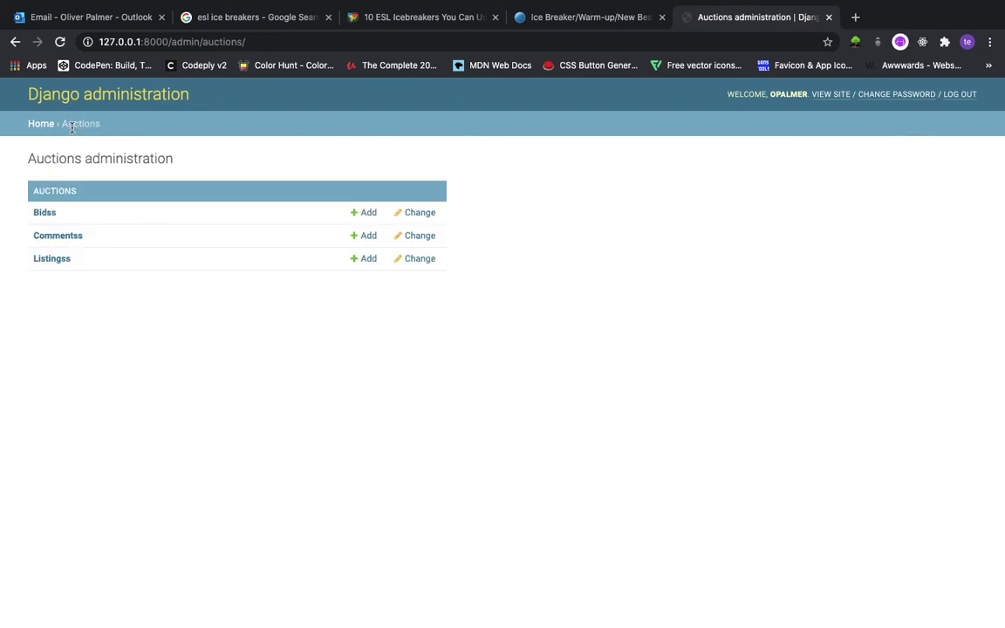
pyautogui.click(72, 235)
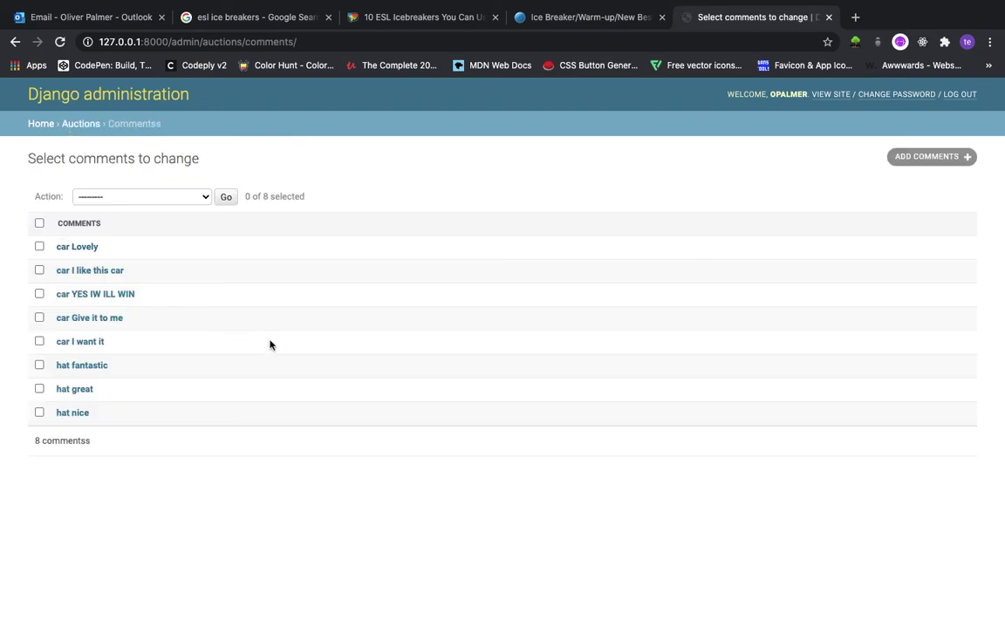
pyautogui.click(40, 295)
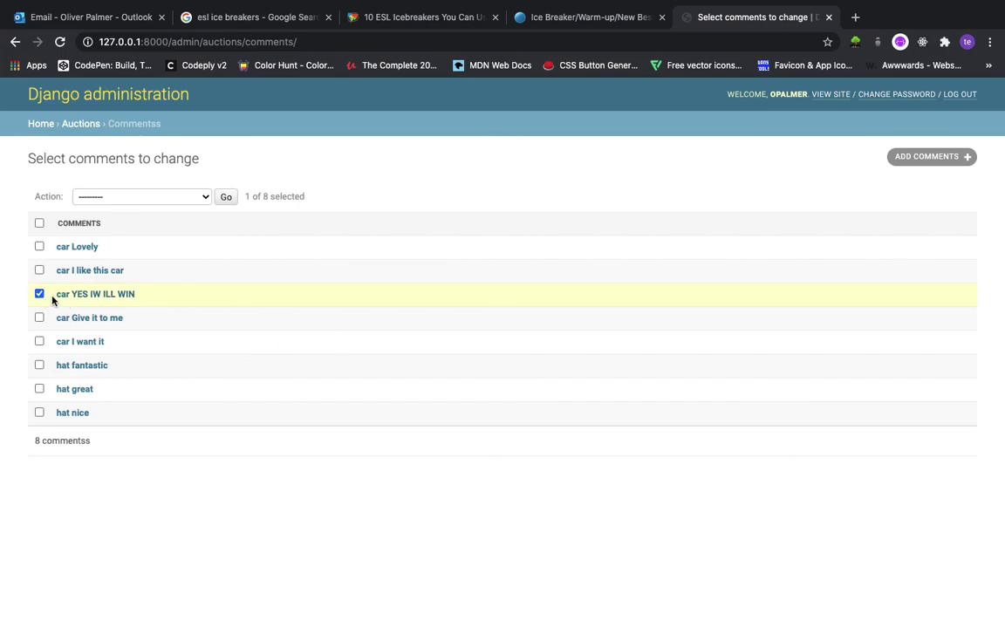
pyautogui.click(137, 198)
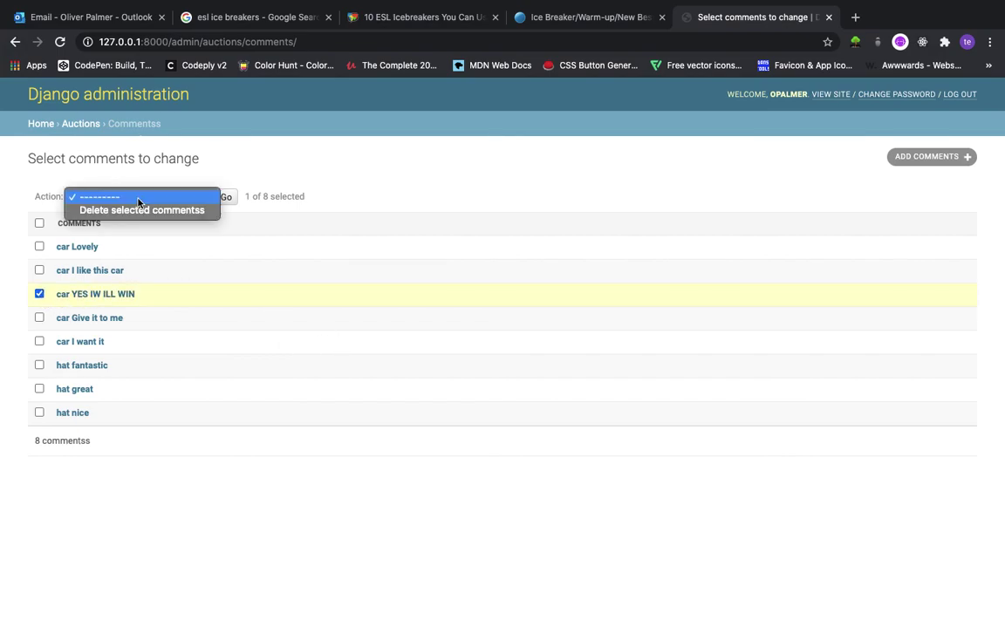
pyautogui.click(145, 210)
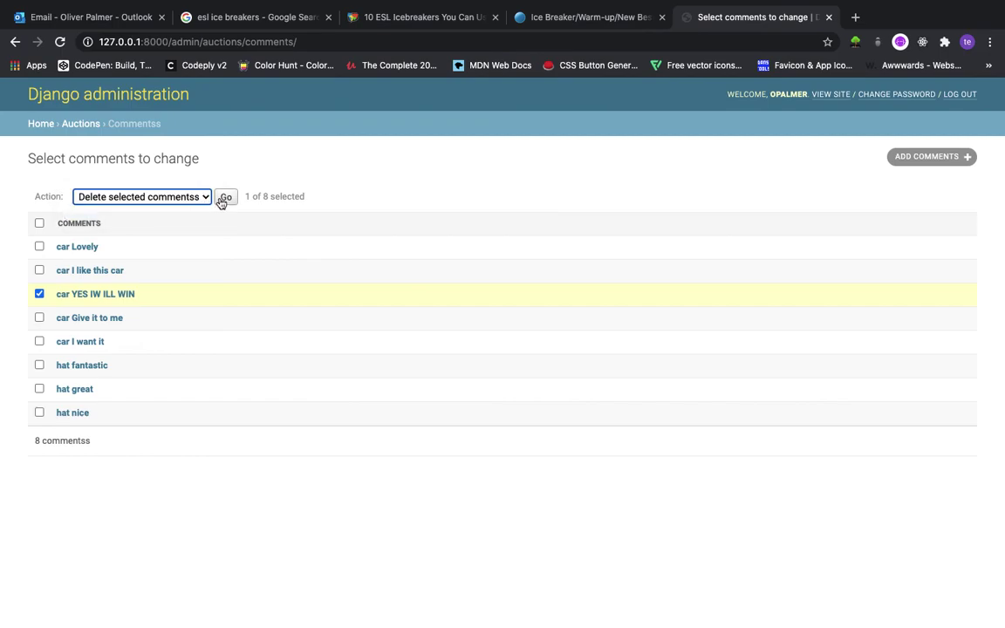
pyautogui.click(222, 199)
pyautogui.click(83, 309)
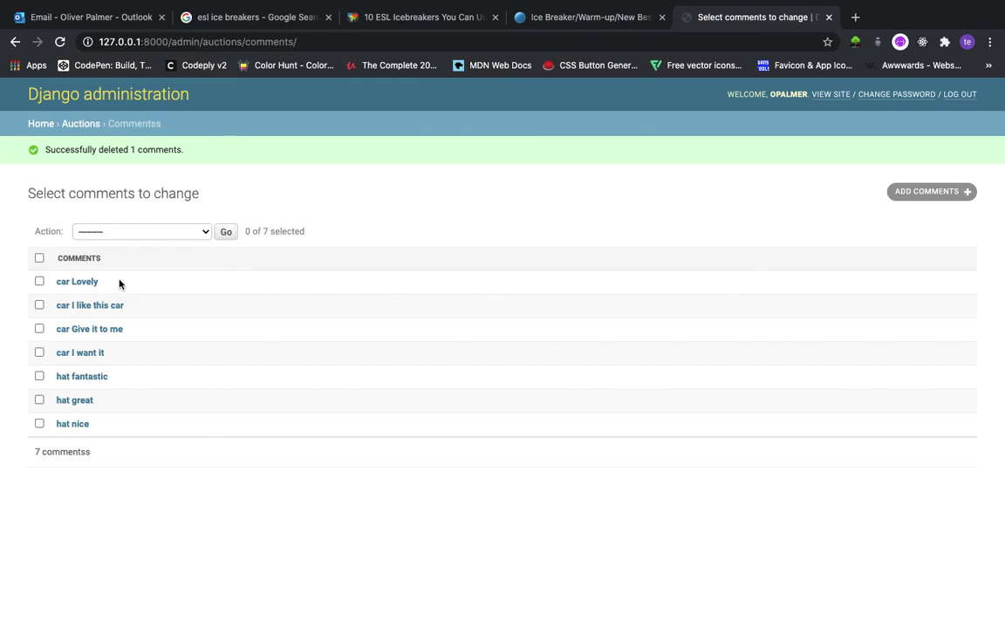
# Edit the first Face mask listing's starting bid from 0.11 to 0.15
pyautogui.click(87, 129)
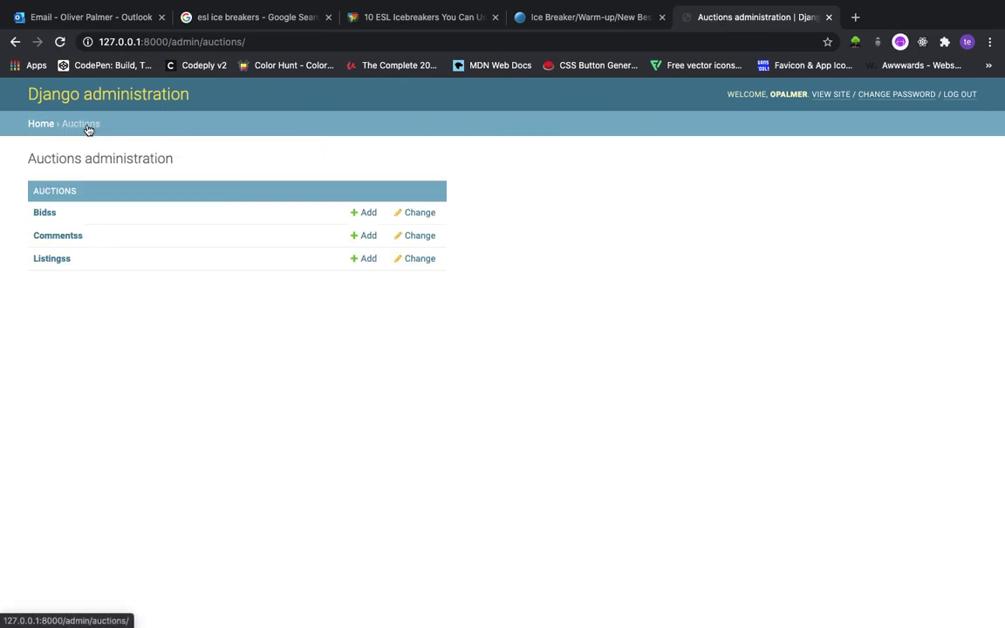
pyautogui.click(58, 260)
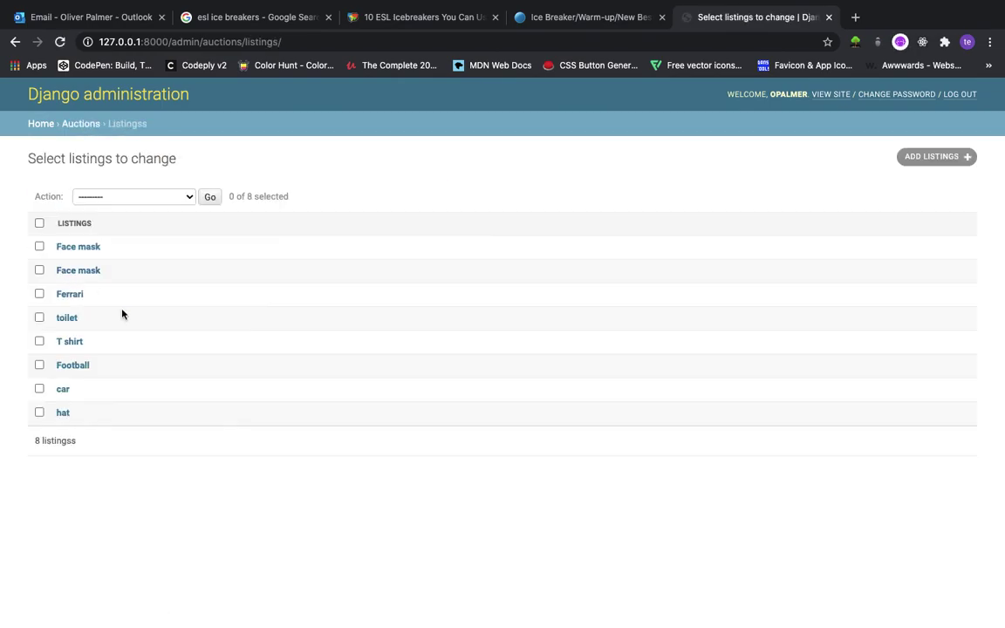
pyautogui.click(85, 252)
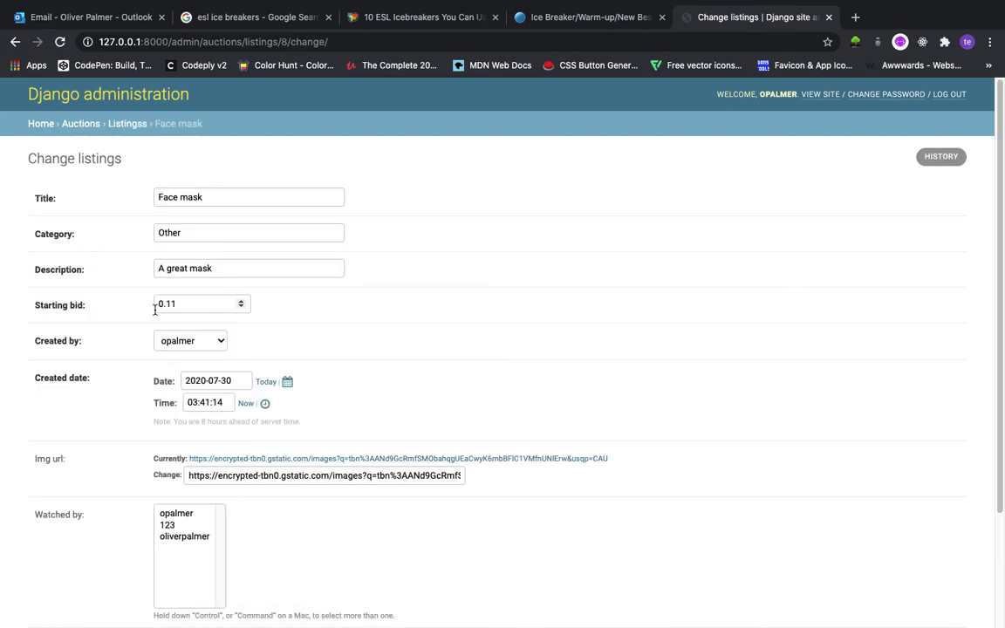
pyautogui.click(192, 305)
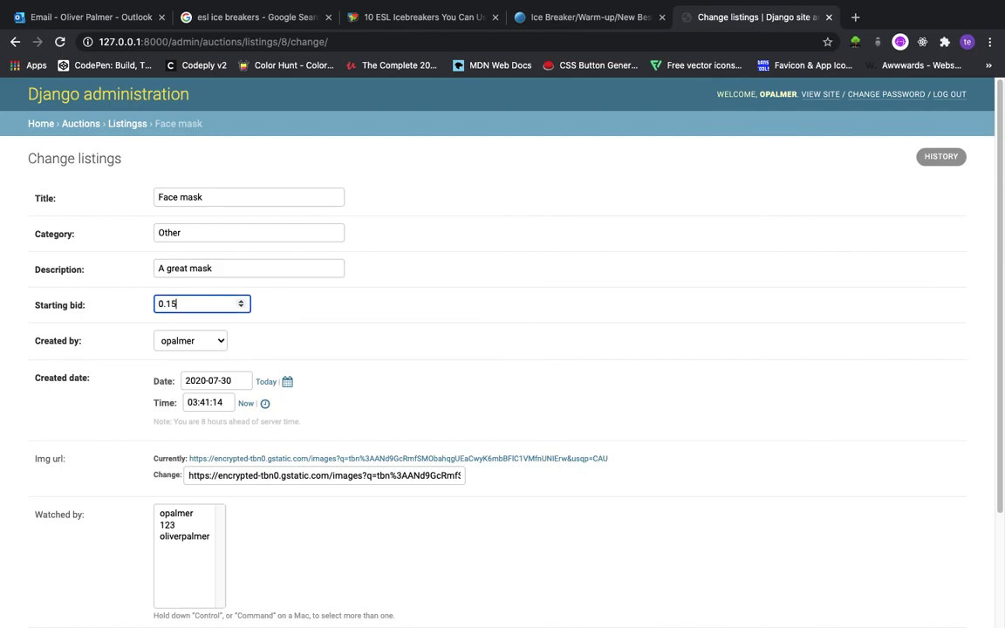
pyautogui.scroll(-4, 321, 348)
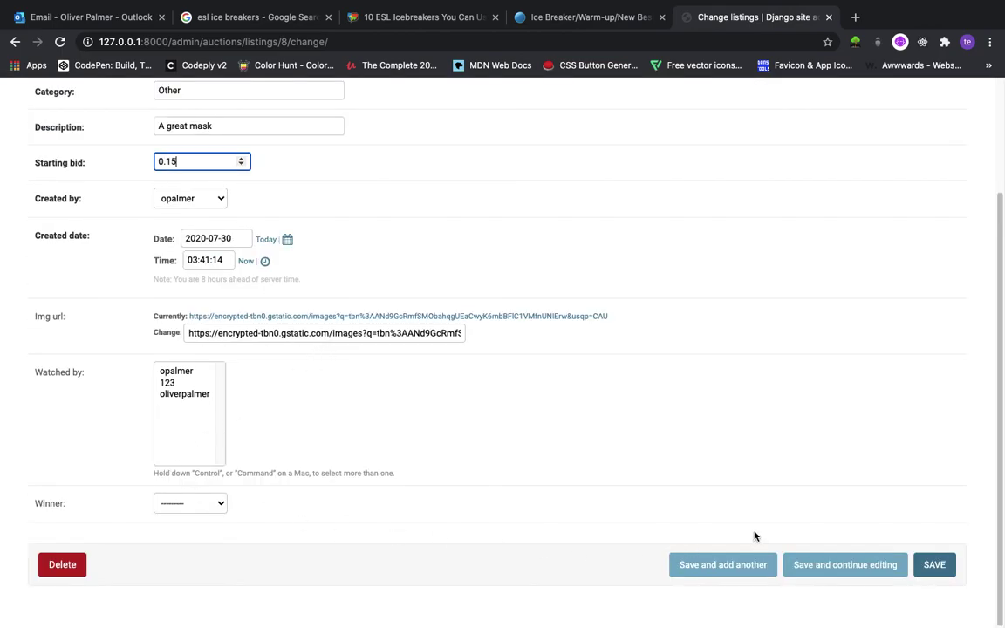